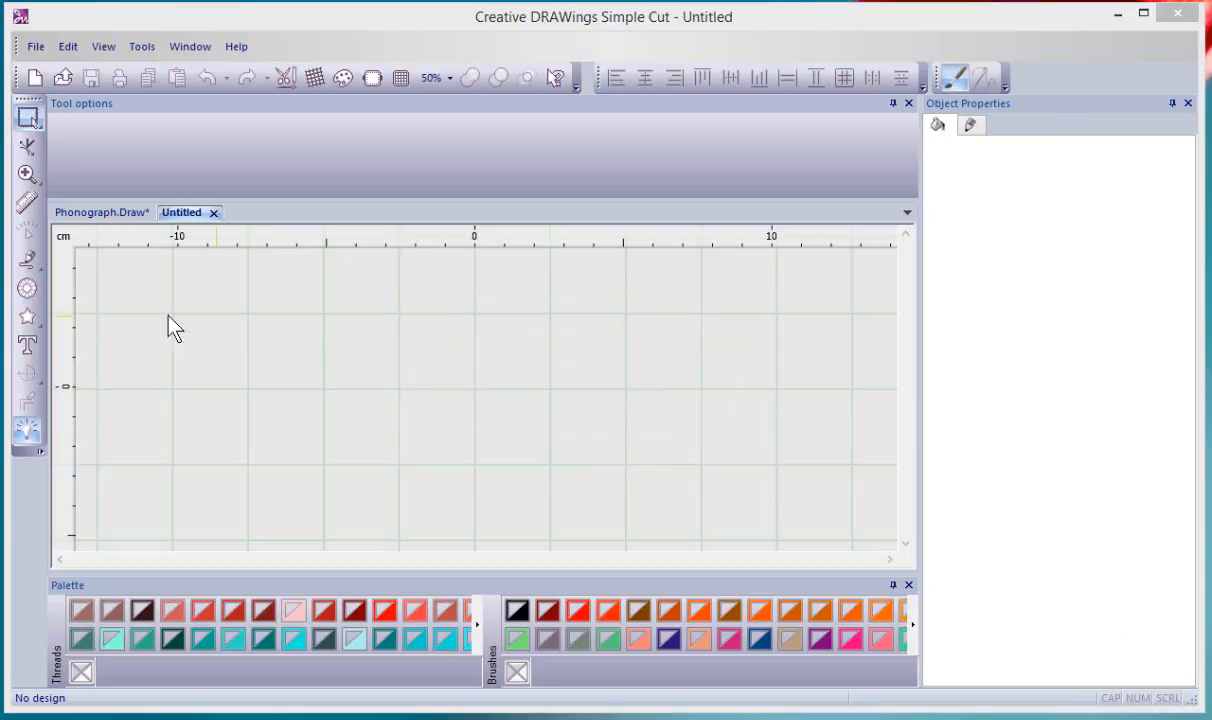
- Draw a five-ray star about 6.83 cm wide and 5.95 cm high with a 60% ray size on the empty workspace
{"action": "left_click", "coordinate": [27, 318]}
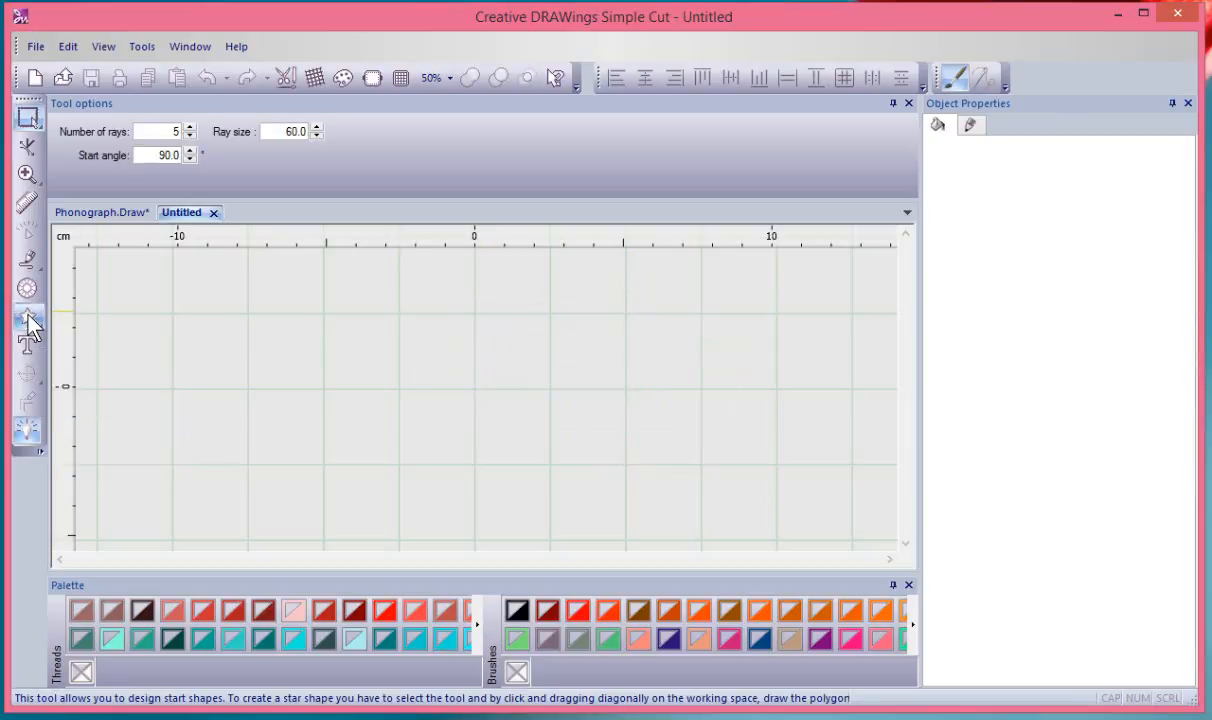
{"action": "left_click_drag", "start_coordinate": [232, 295], "coordinate": [446, 490]}
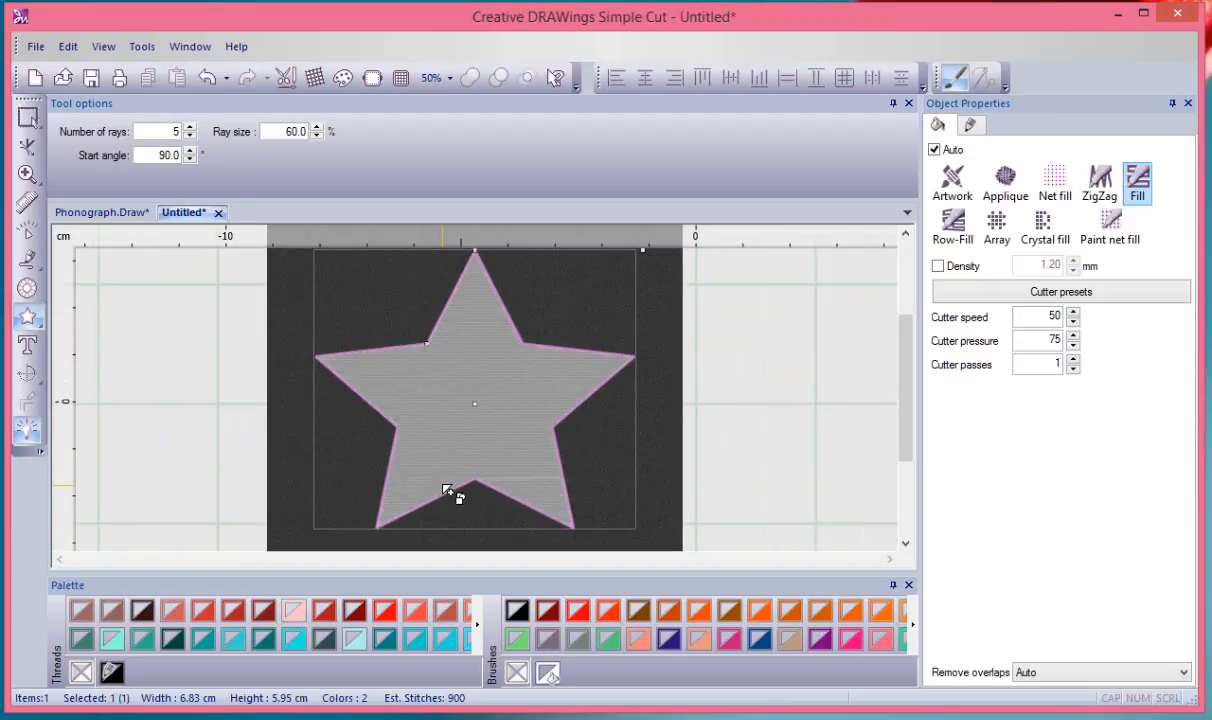
{"action": "key", "text": "Escape"}
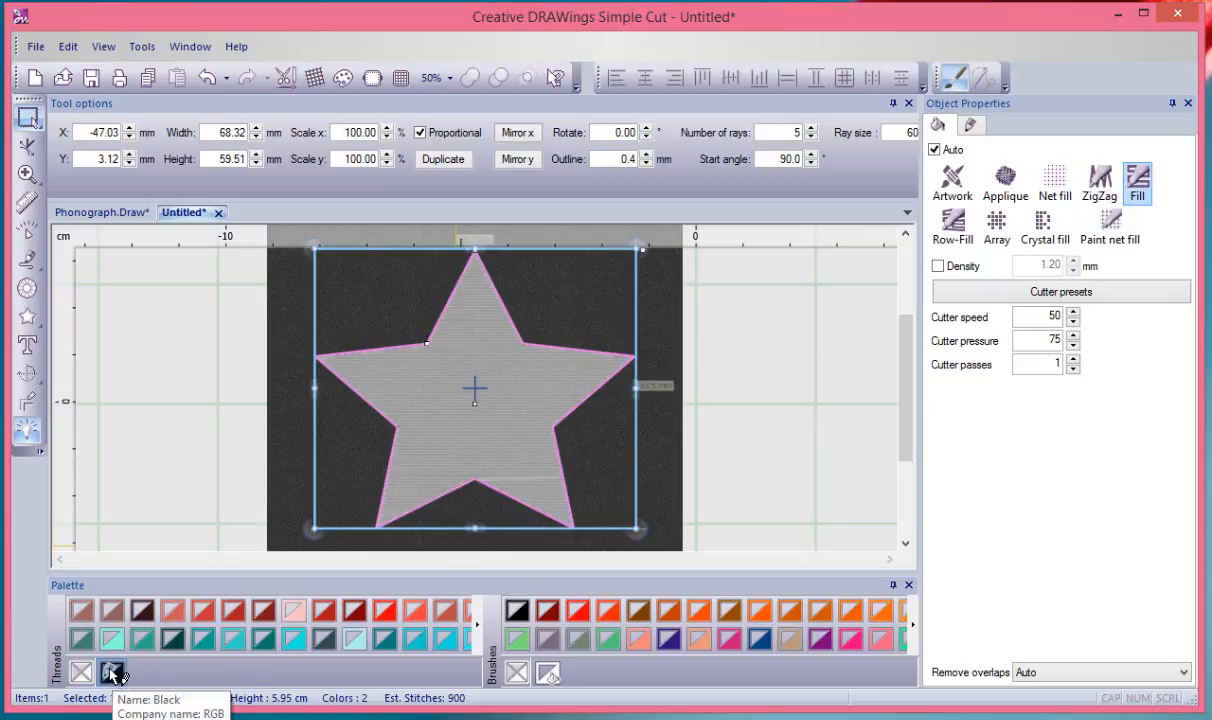
- Review the star's outline and fill stitch types, trying the Applique fill before restoring the Fill type
{"action": "left_click", "coordinate": [970, 126]}
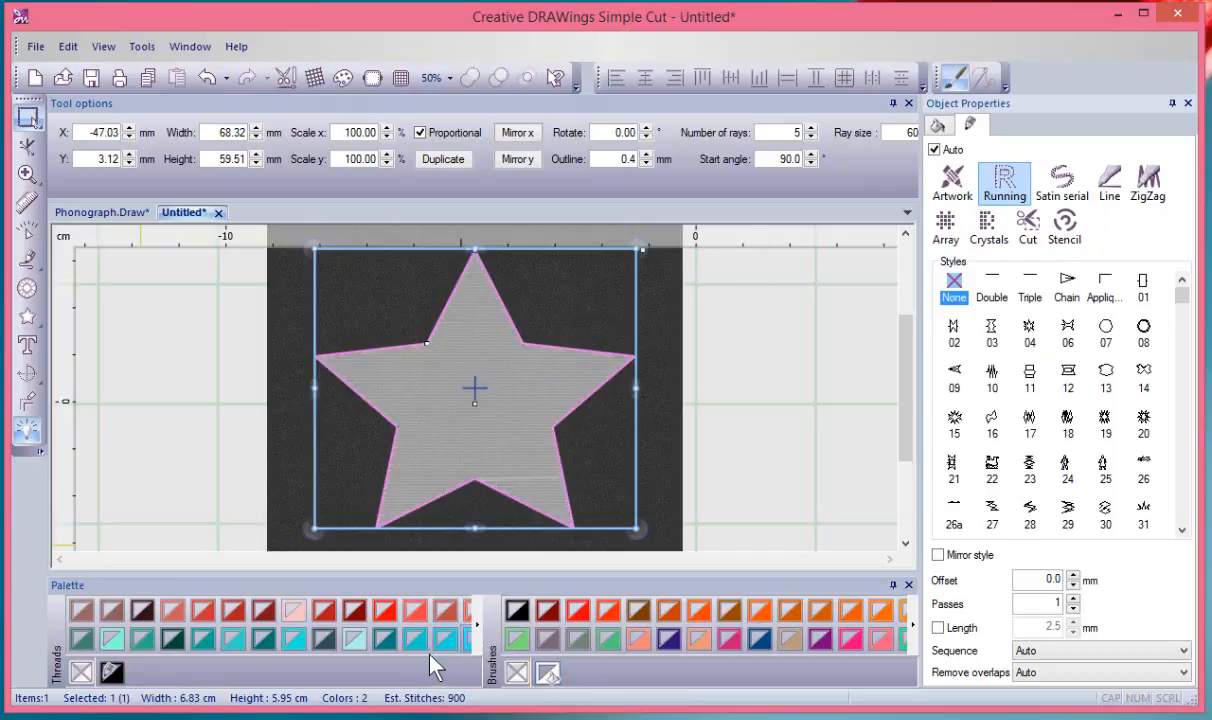
{"action": "left_click", "coordinate": [939, 126]}
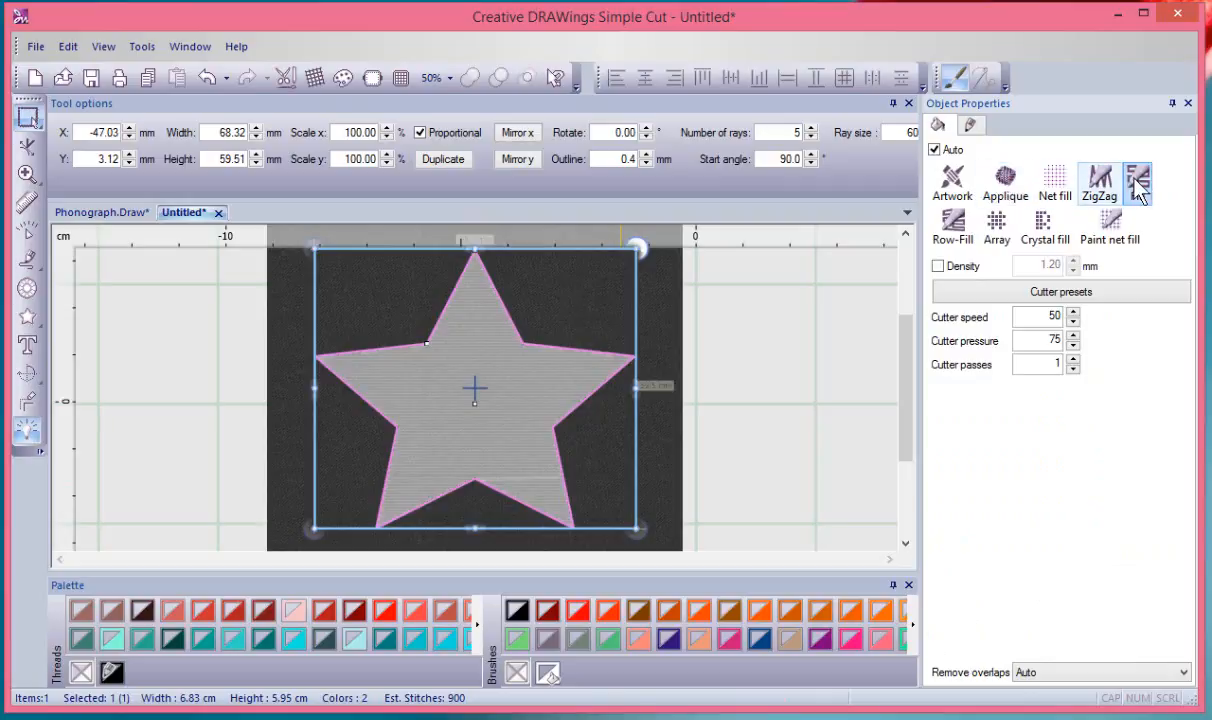
{"action": "left_click", "coordinate": [1007, 183]}
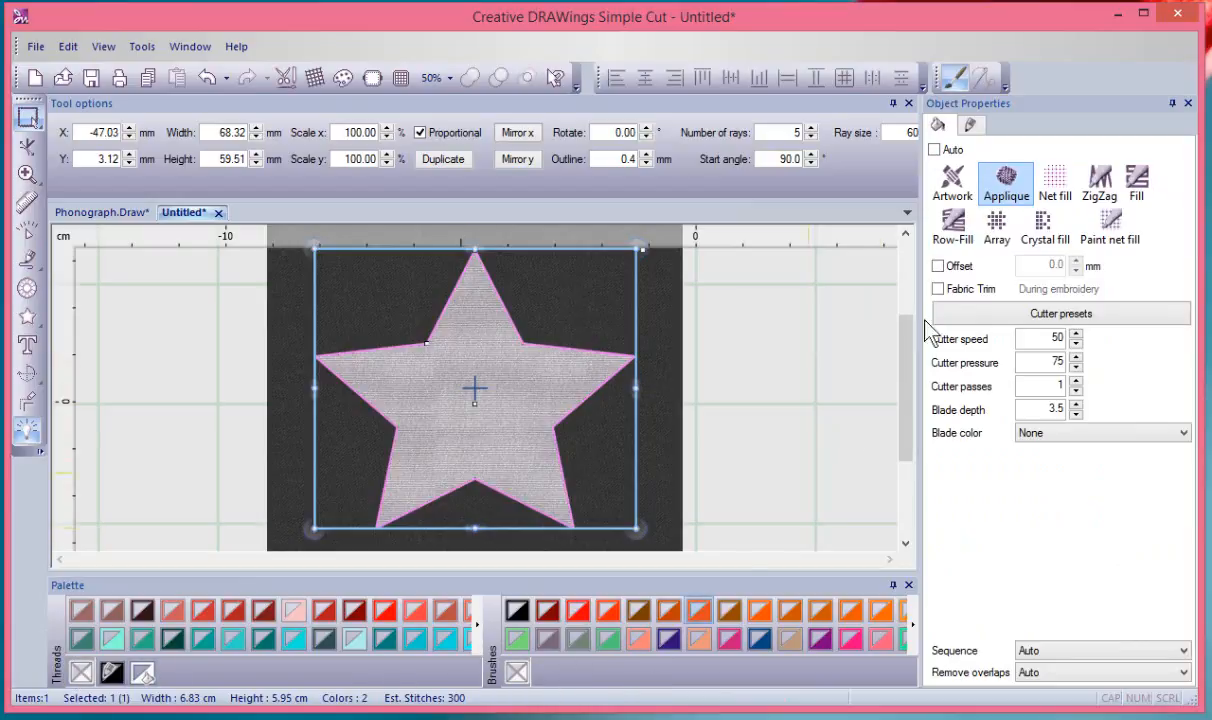
{"action": "left_click", "coordinate": [1140, 186]}
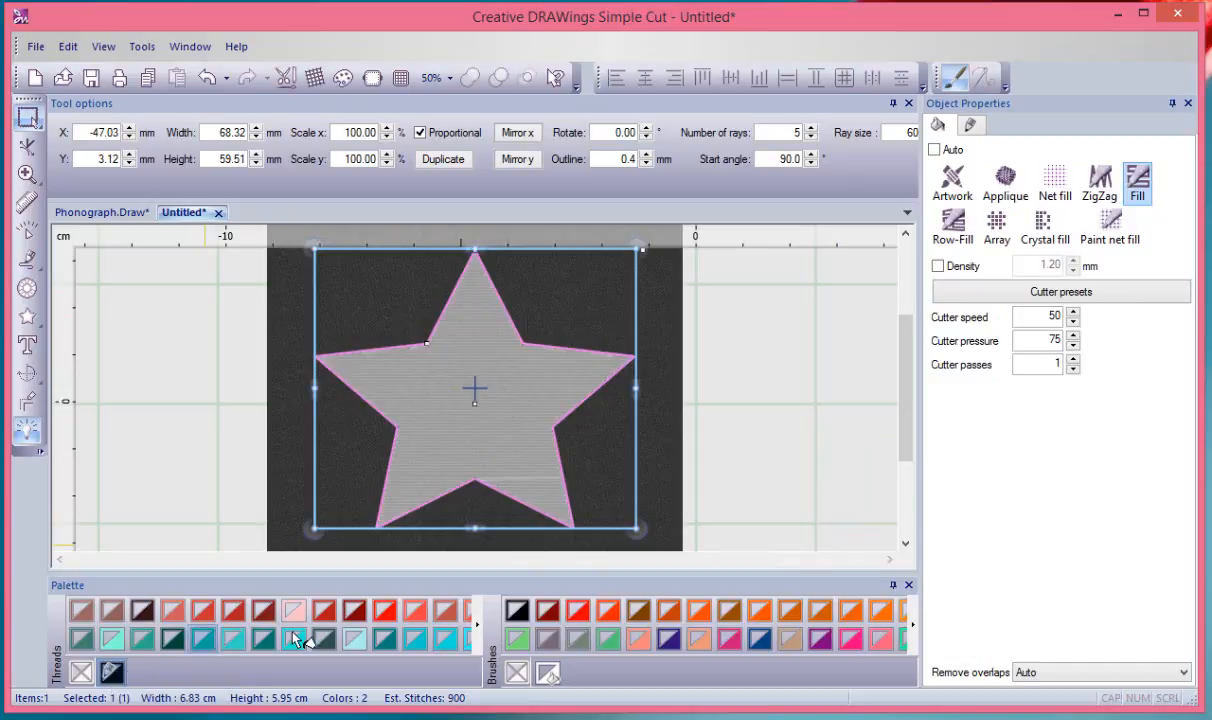
- Apply a bright red thread to the star's outline and the Pastel green brush to its fill
{"action": "left_click", "coordinate": [386, 612]}
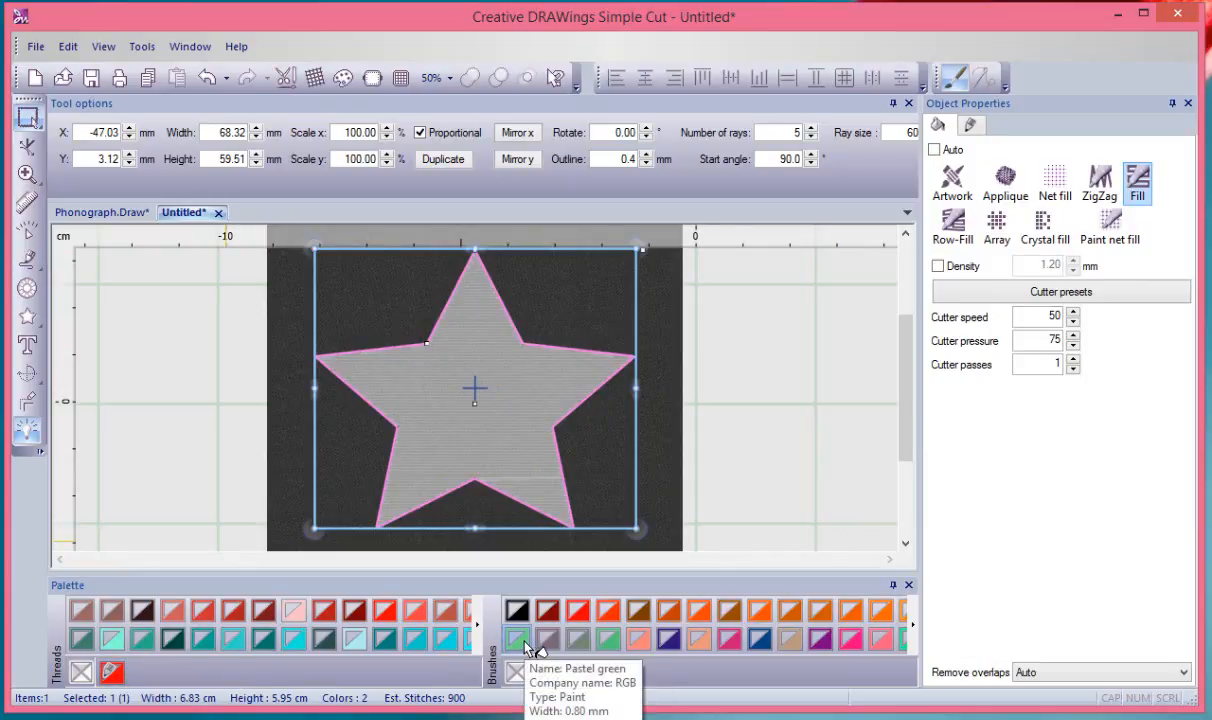
{"action": "left_click", "coordinate": [524, 646]}
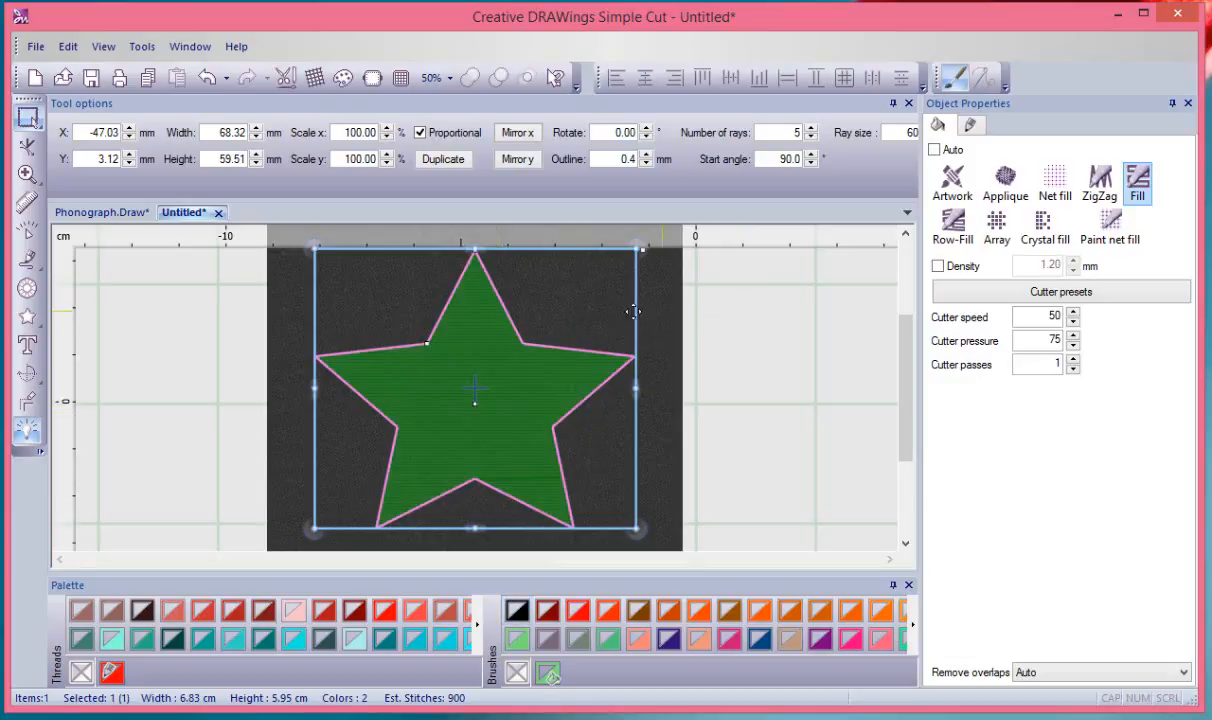
{"action": "left_click", "coordinate": [786, 393]}
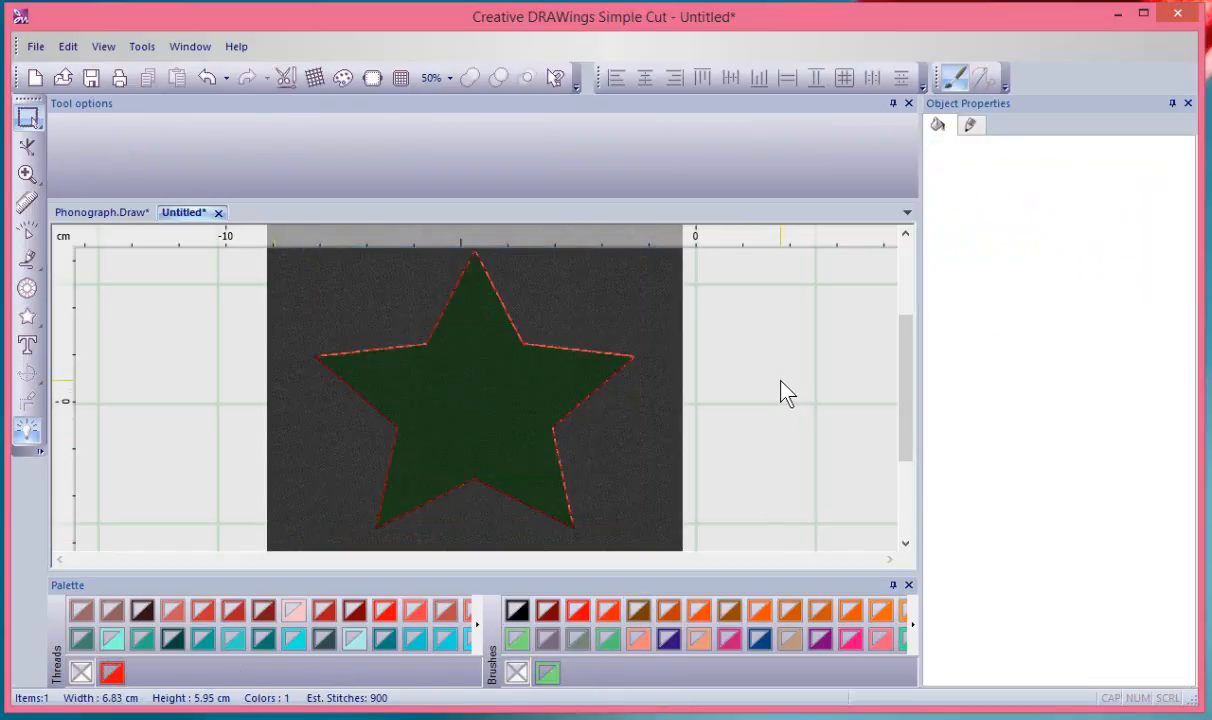
{"action": "left_click", "coordinate": [512, 332]}
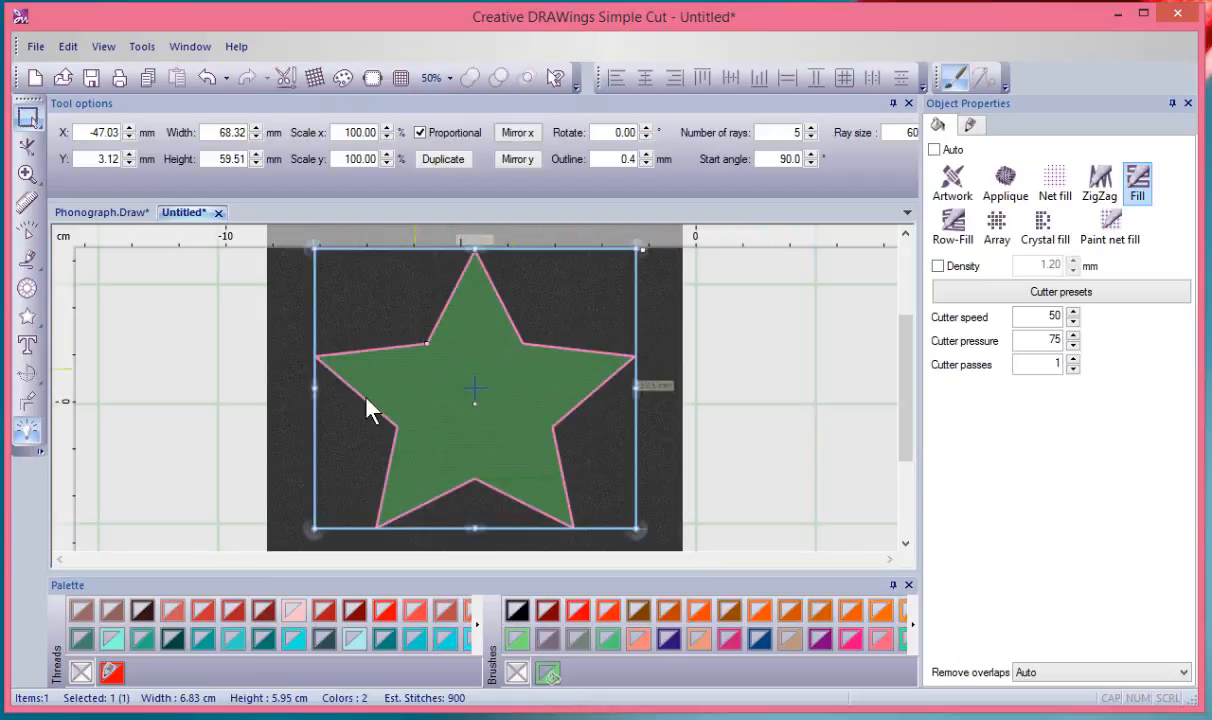
- Clear the star's outline color, then give the outline a darker red thread and the Satin serial stitch type
{"action": "left_click", "coordinate": [82, 673]}
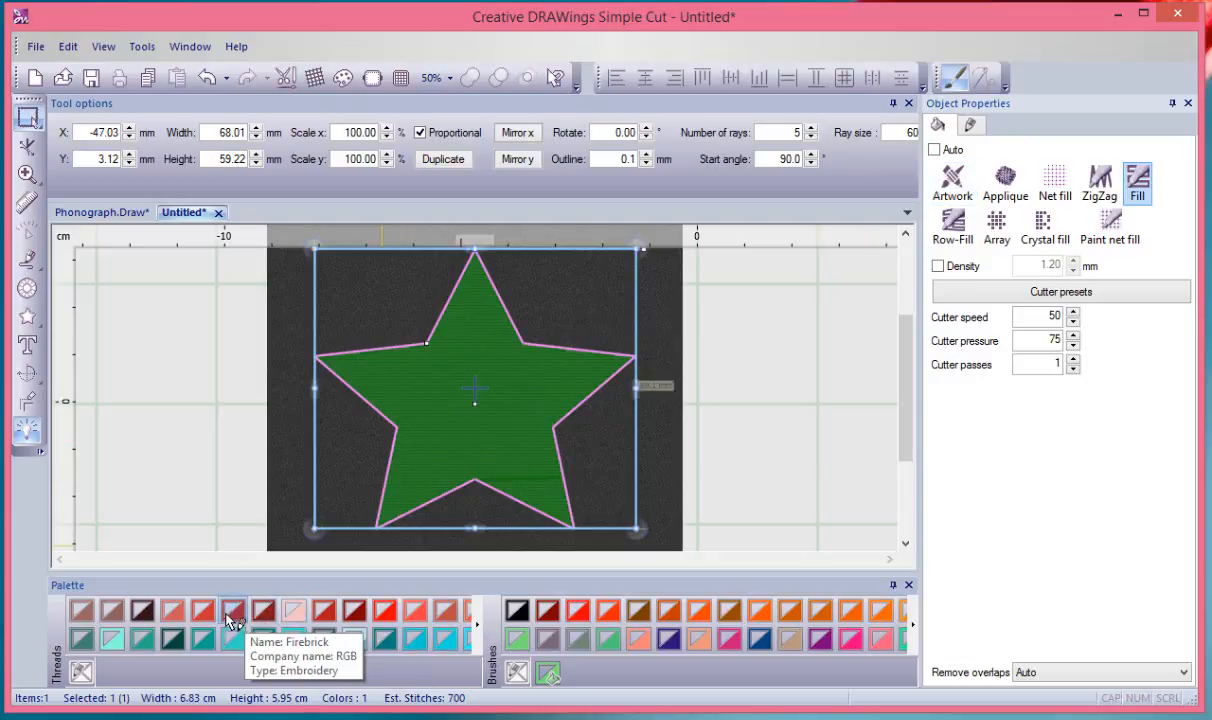
{"action": "left_click", "coordinate": [325, 612]}
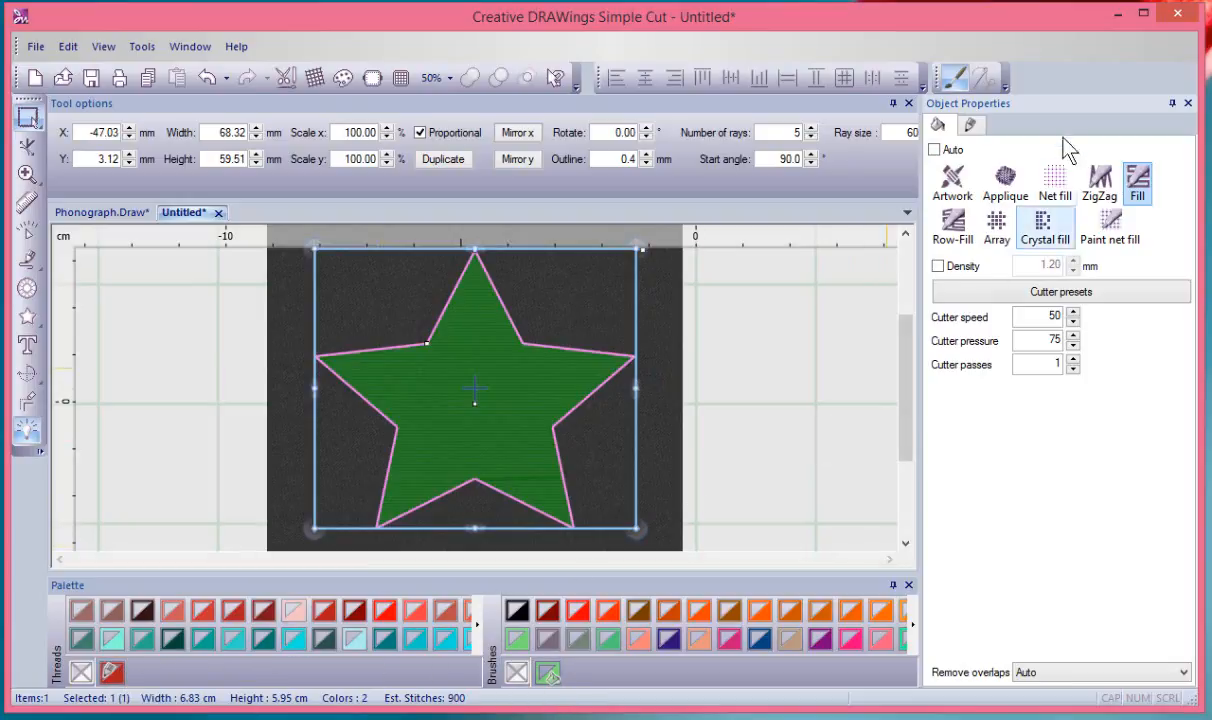
{"action": "left_click", "coordinate": [972, 128]}
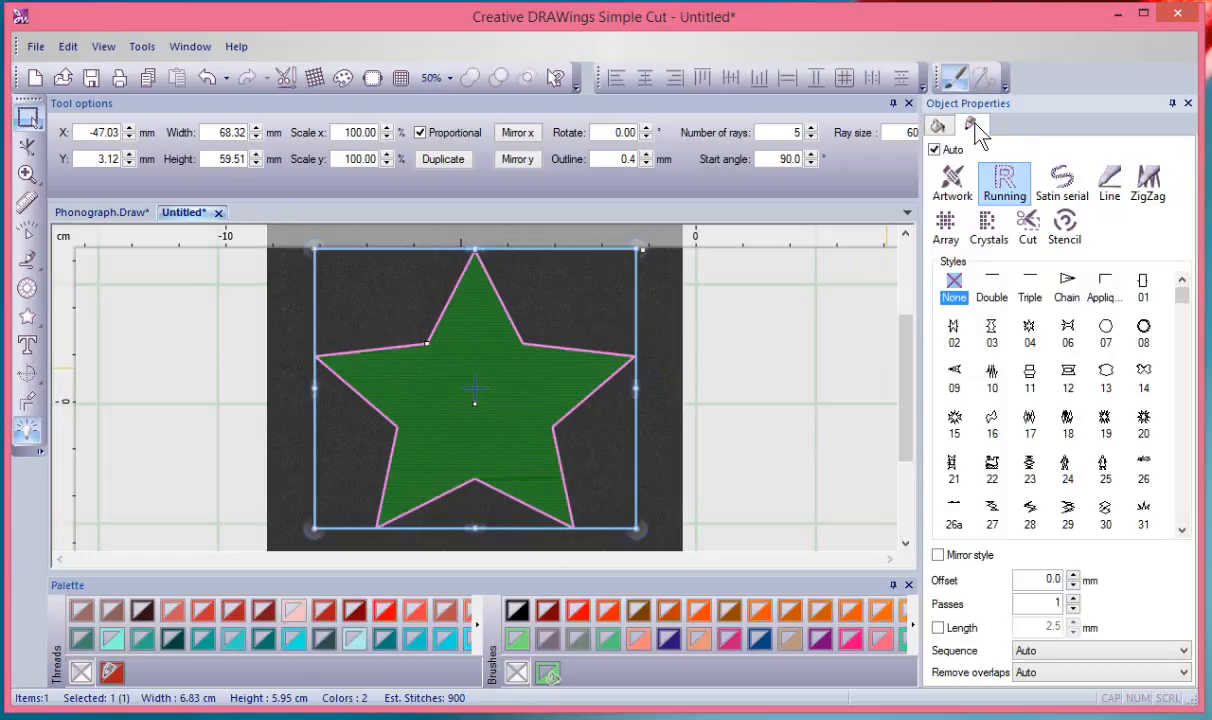
{"action": "left_click", "coordinate": [1062, 186]}
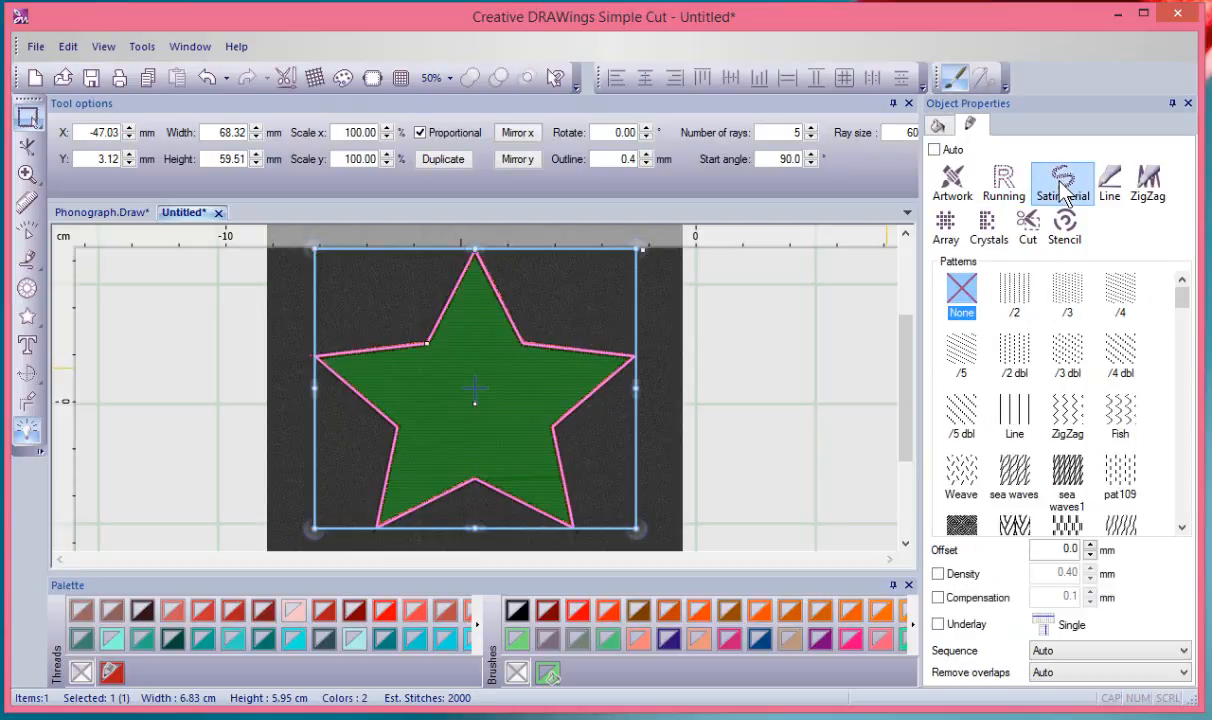
{"action": "left_click", "coordinate": [938, 126]}
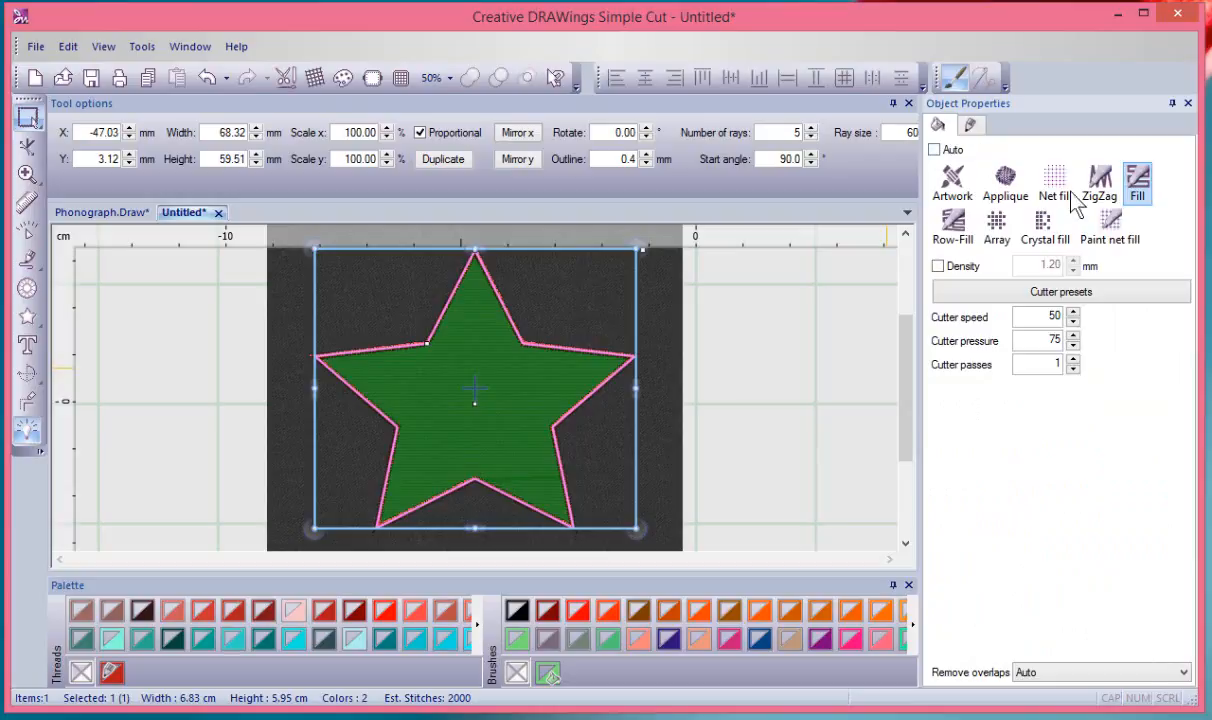
{"action": "left_click", "coordinate": [970, 127]}
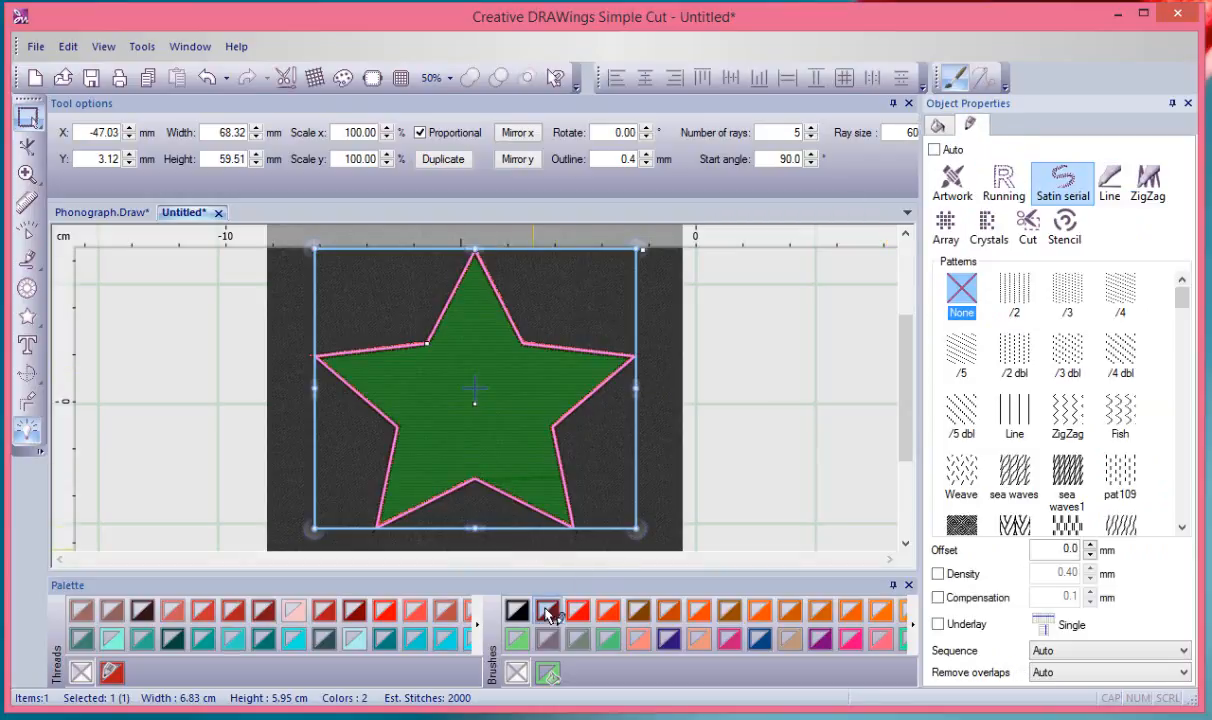
- Remove the star's green fill and fill the star with the dark blue brush color
{"action": "left_click", "coordinate": [518, 674]}
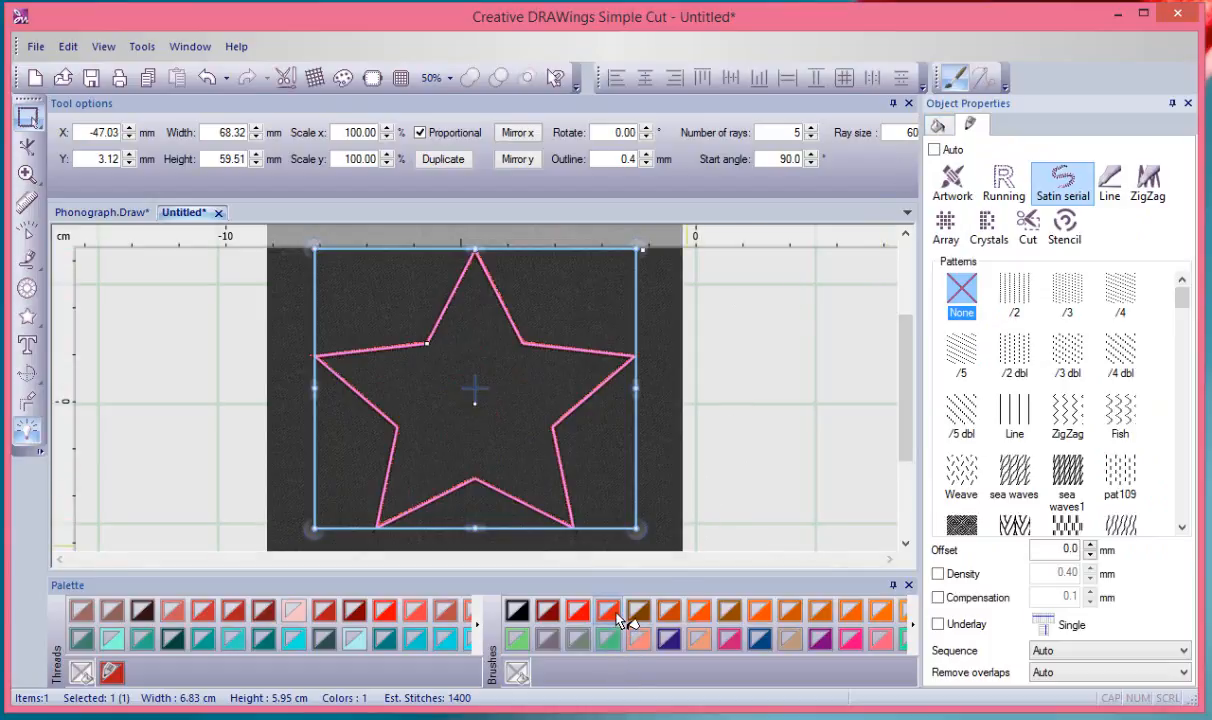
{"action": "left_click", "coordinate": [669, 641]}
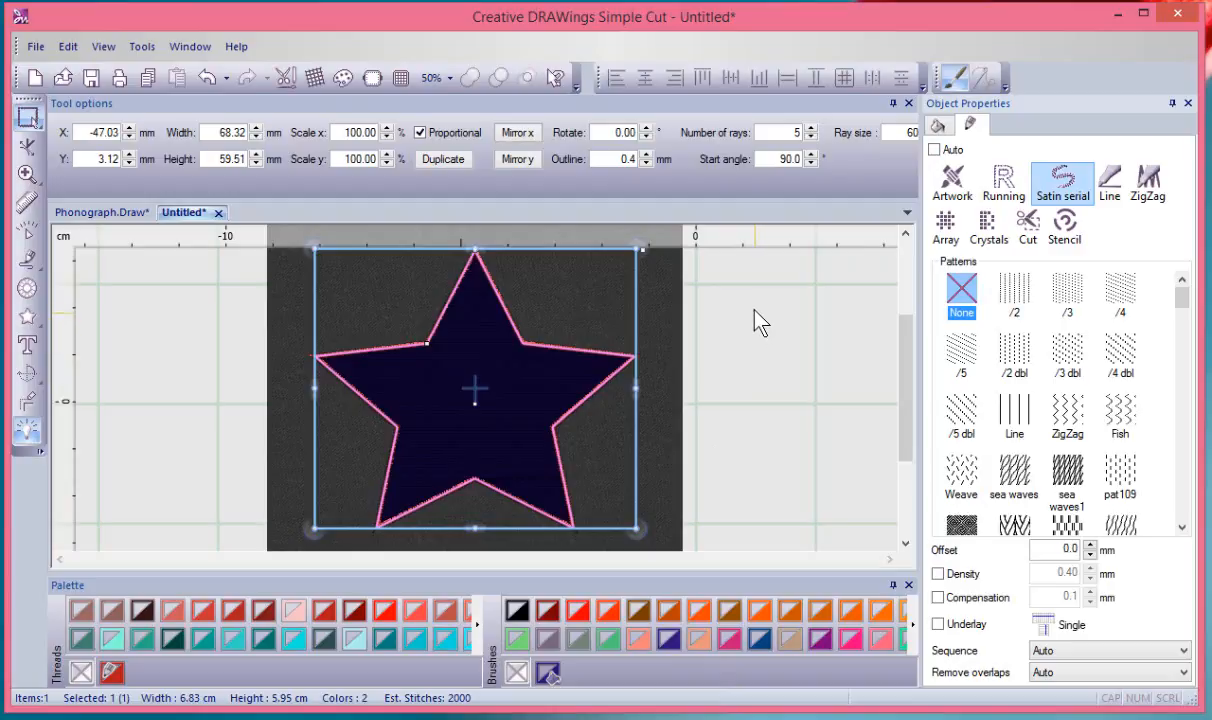
{"action": "left_click", "coordinate": [759, 319]}
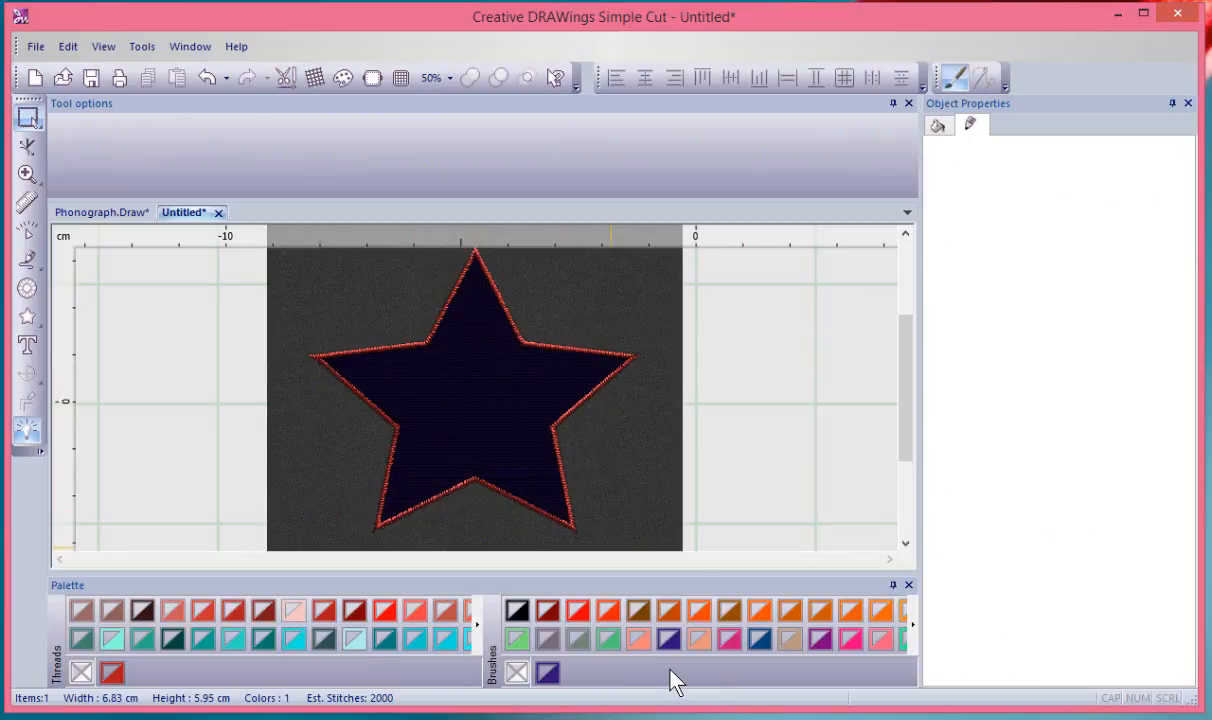
- Make the bright red brush color the default fill for new graphic objects in this design only
{"action": "right_click", "coordinate": [584, 619]}
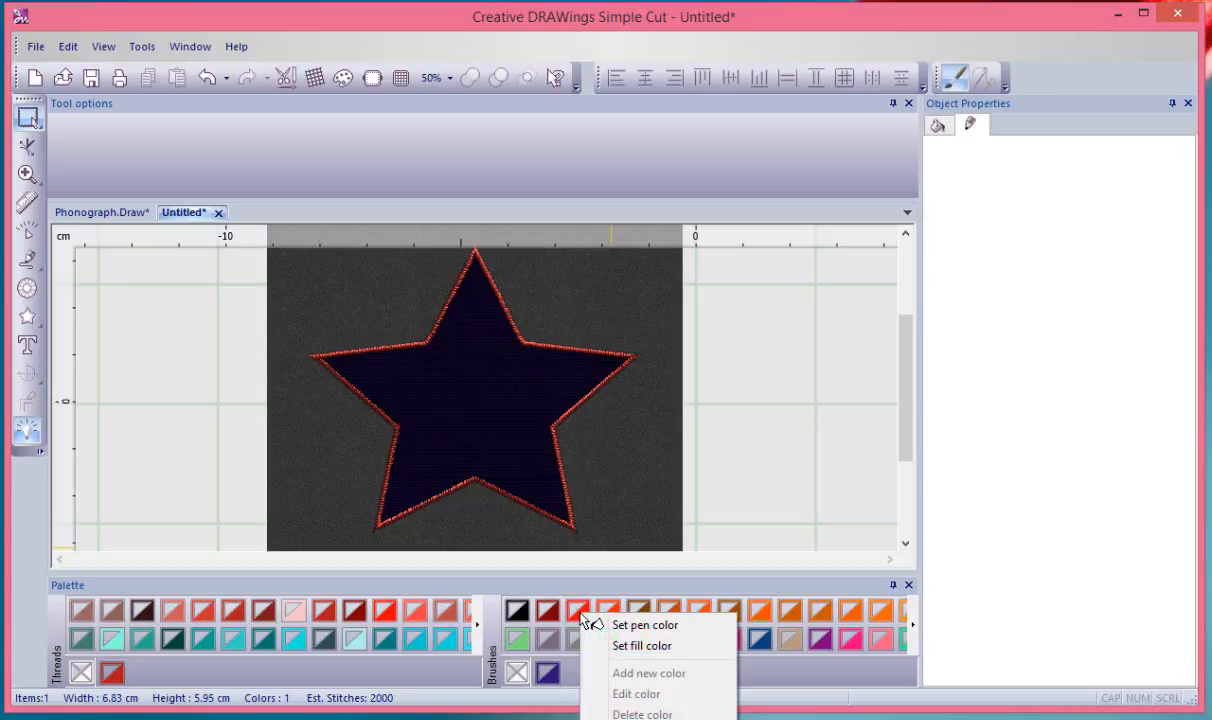
{"action": "left_click", "coordinate": [660, 647]}
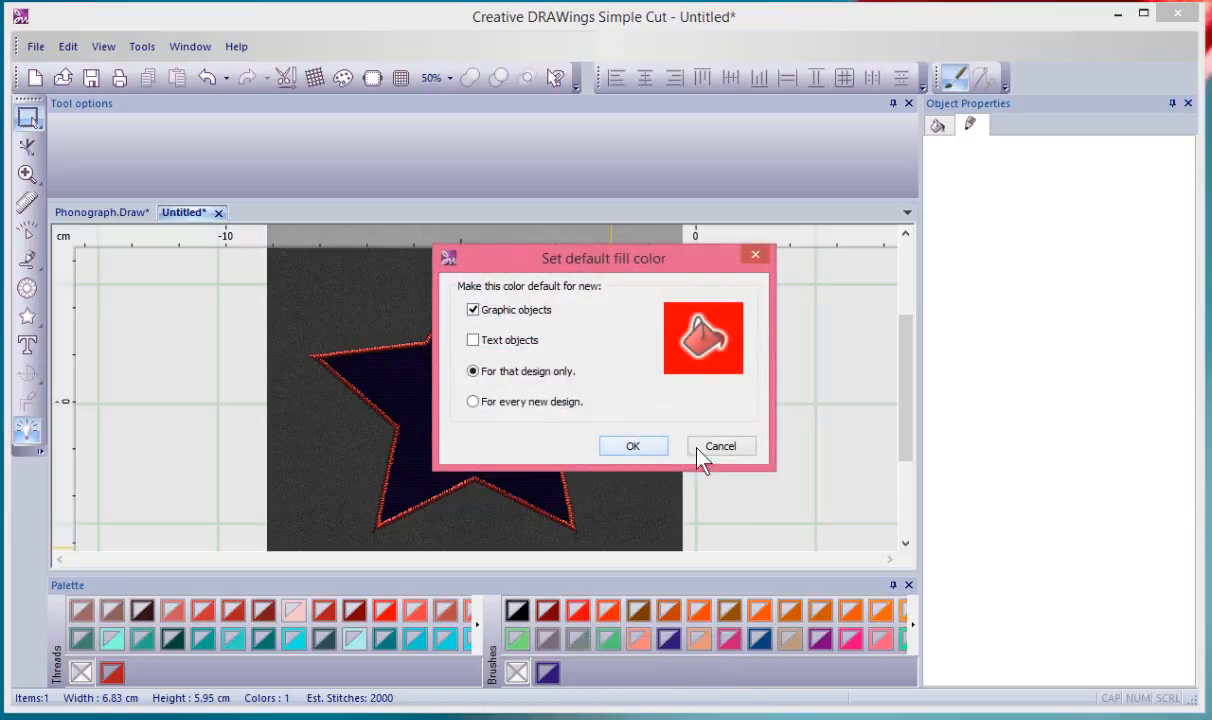
{"action": "left_click_drag", "start_coordinate": [686, 256], "coordinate": [789, 206]}
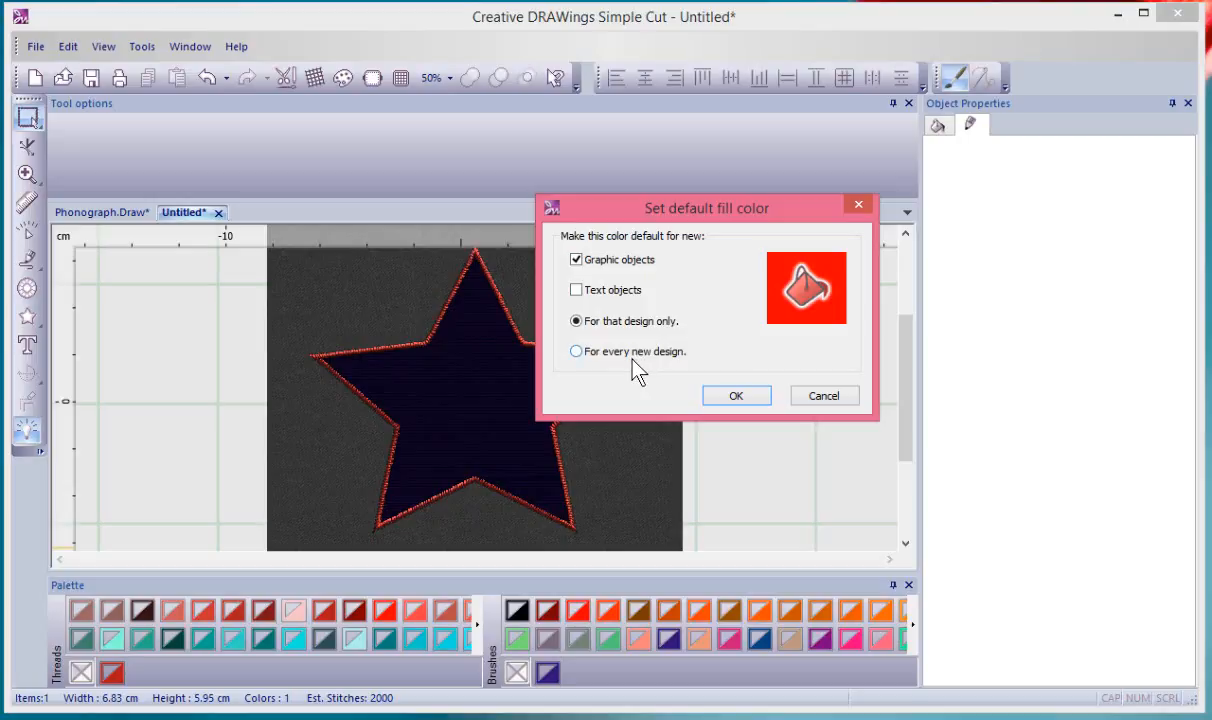
{"action": "left_click", "coordinate": [745, 397]}
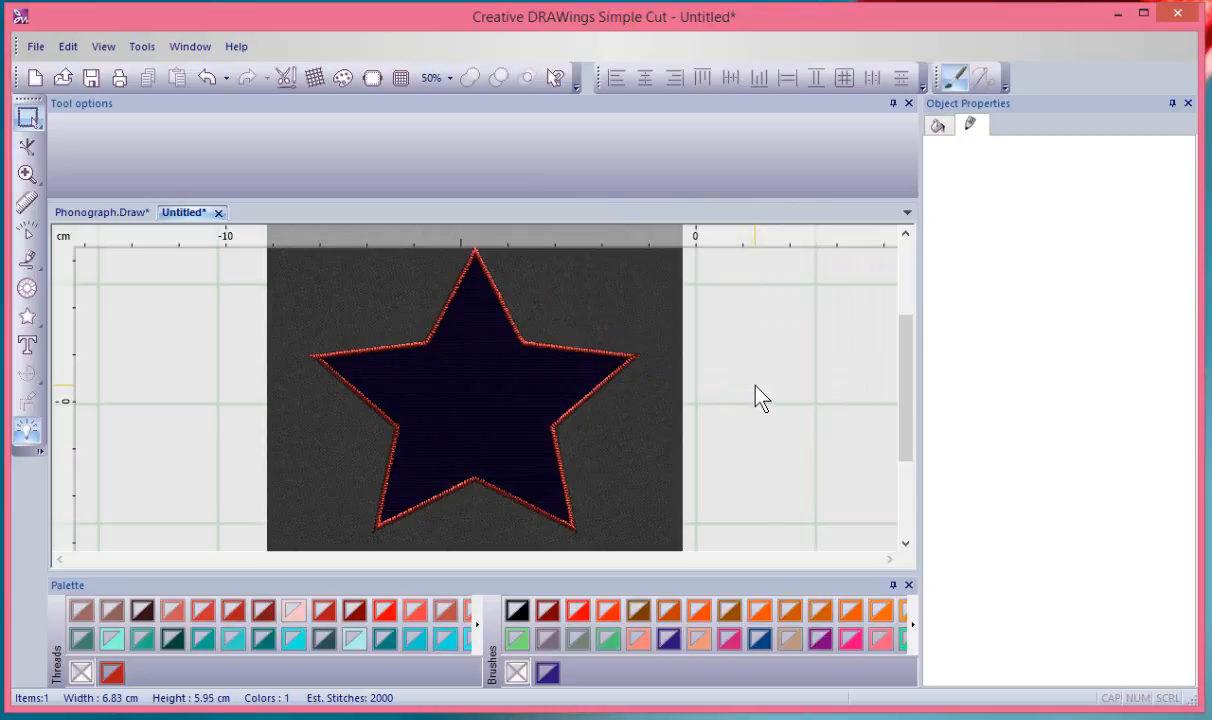
- Make the cyan thread color the default pen color for new graphic objects in this design only
{"action": "right_click", "coordinate": [298, 643]}
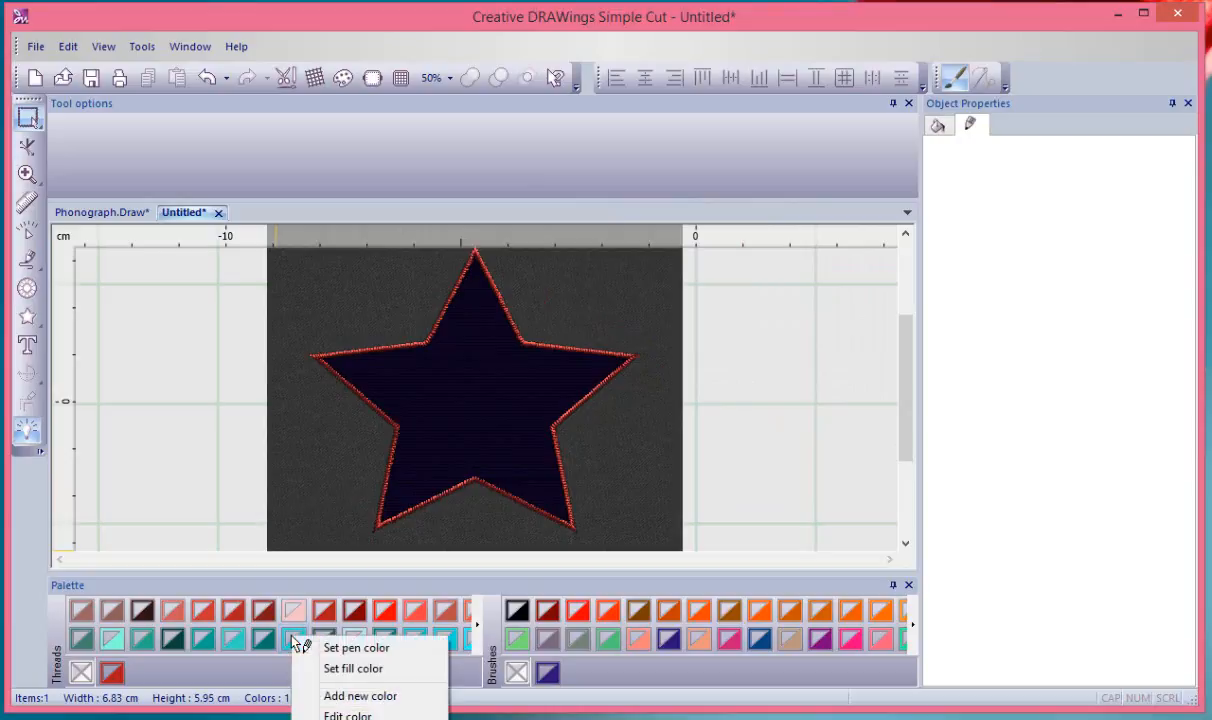
{"action": "left_click", "coordinate": [371, 651]}
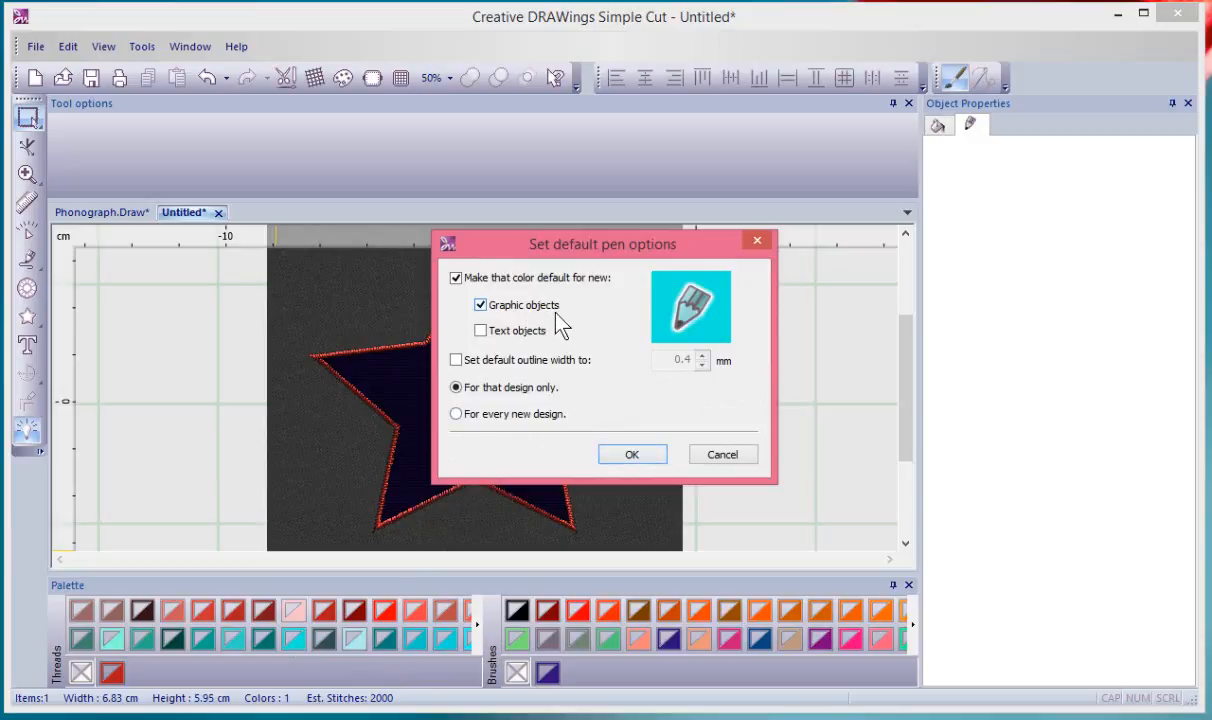
{"action": "left_click", "coordinate": [633, 455]}
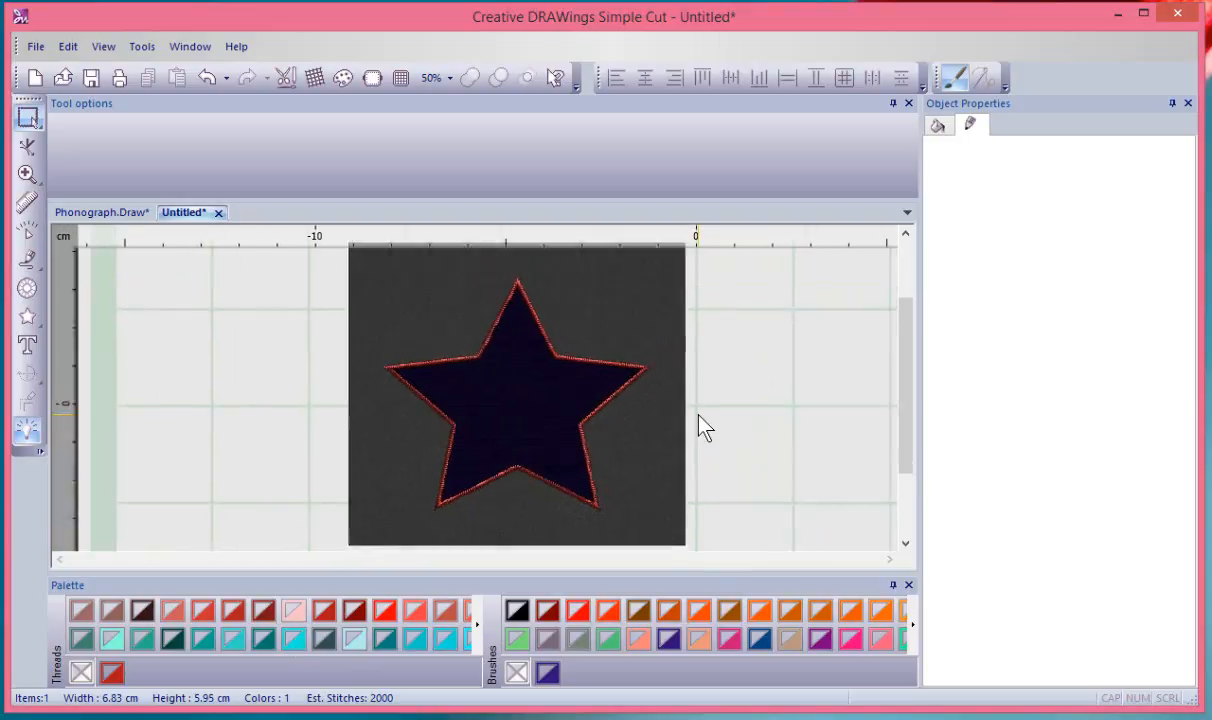
- Draw a second five-ray star about 6.14 cm wide and 5.34 cm high to the right of the dark blue star
{"action": "left_click", "coordinate": [27, 316]}
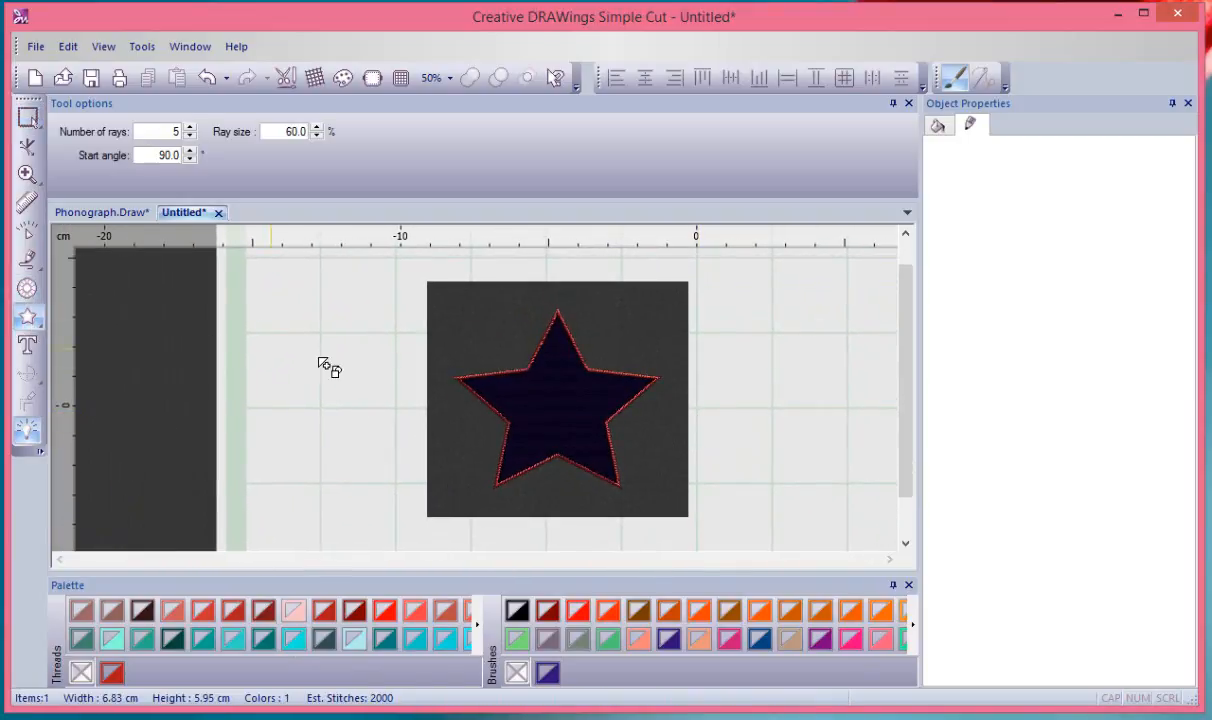
{"action": "left_click_drag", "start_coordinate": [700, 293], "coordinate": [766, 479]}
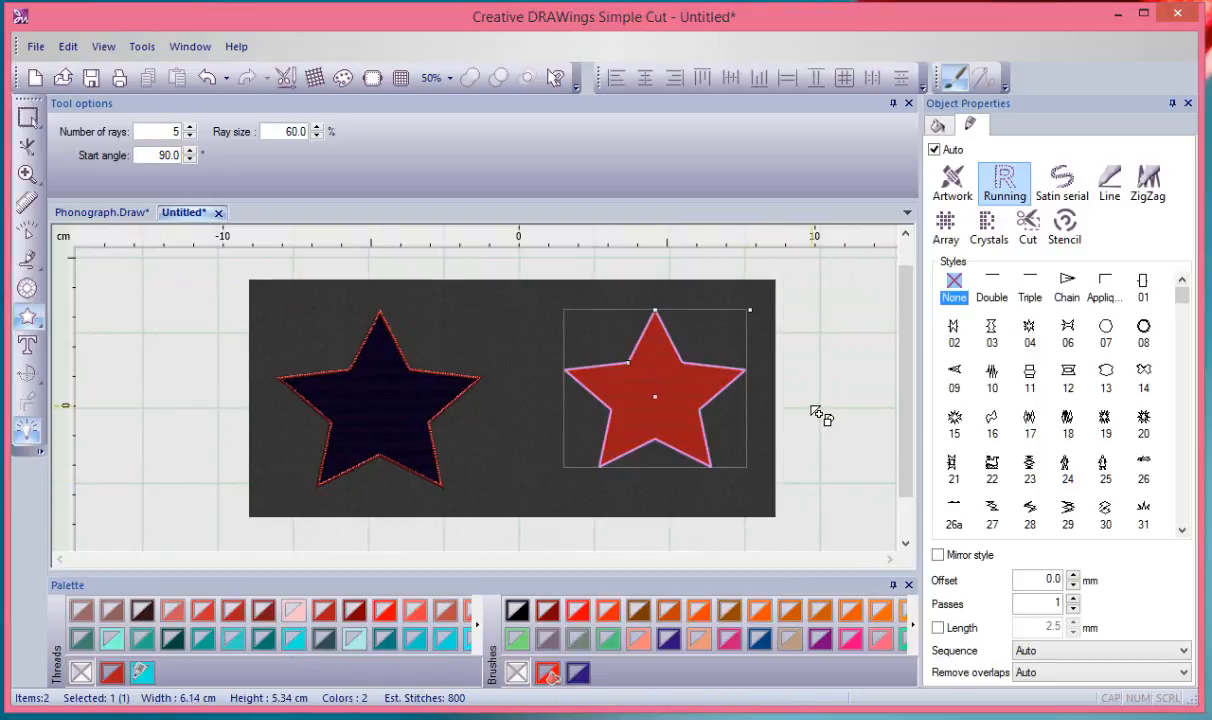
{"action": "key", "text": "Escape"}
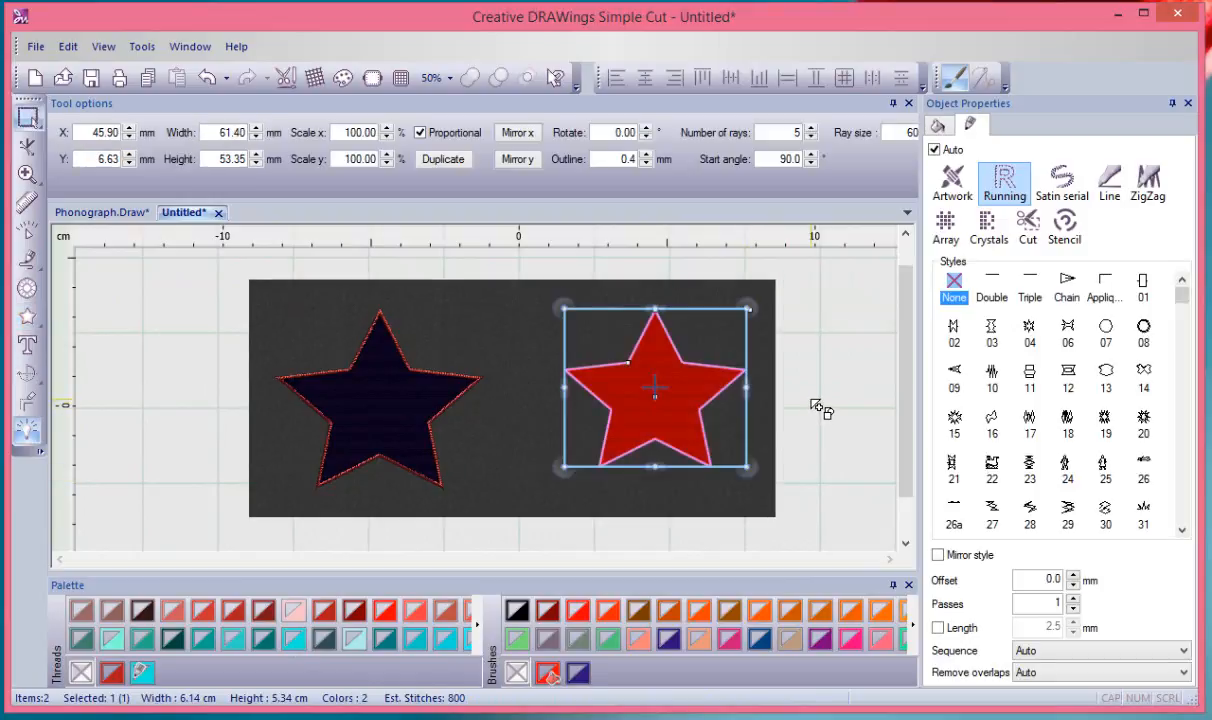
{"action": "key", "text": "Escape"}
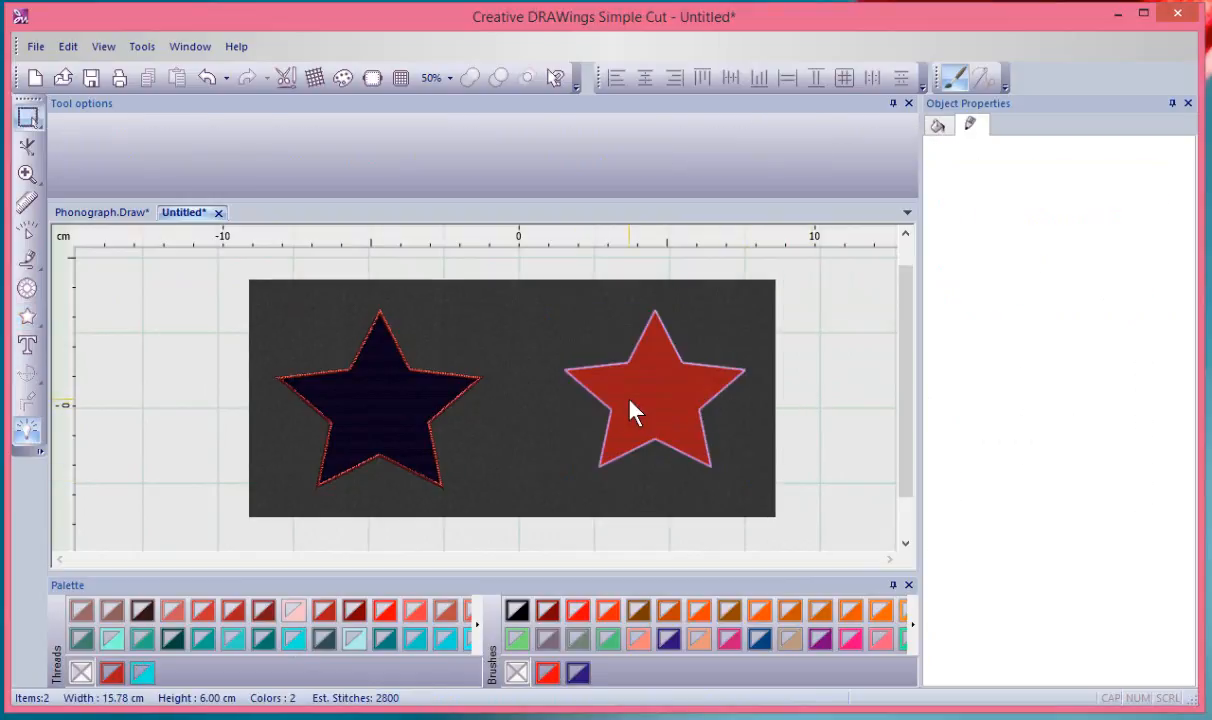
- Draw two small stars, one right of the large red star and one about 2.23 by 2.76 cm below the gap between the large stars
{"action": "scroll", "coordinate": [630, 411], "scroll_direction": "up", "scroll_amount": 2}
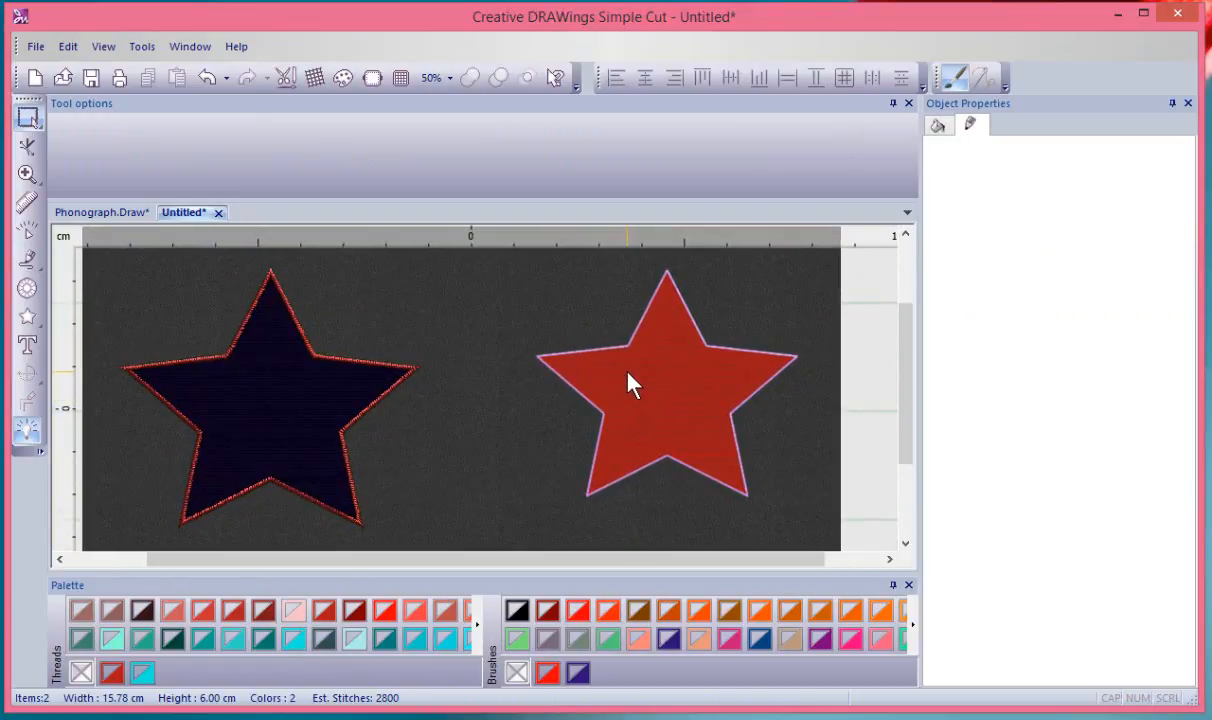
{"action": "scroll", "coordinate": [630, 385], "scroll_direction": "down", "scroll_amount": 2}
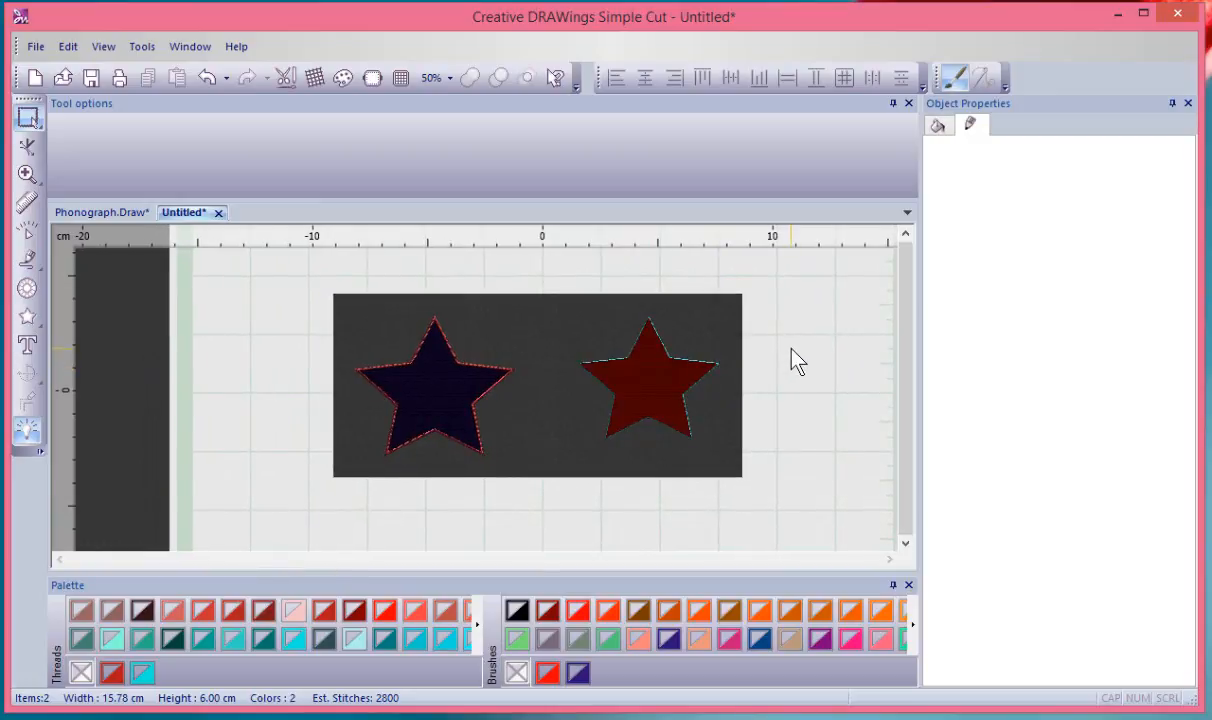
{"action": "left_click", "coordinate": [27, 317]}
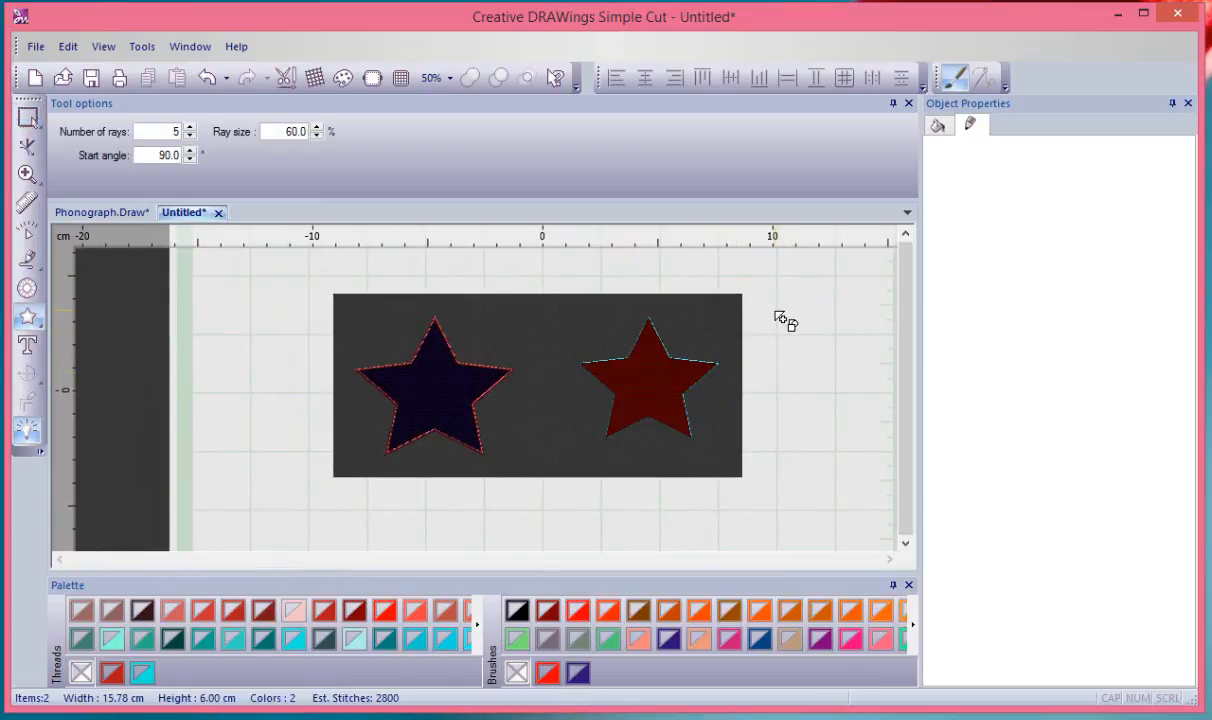
{"action": "mouse_move", "coordinate": [778, 318]}
{"action": "left_mouse_down"}
{"action": "mouse_move", "coordinate": [830, 384]}
{"action": "mouse_move", "coordinate": [822, 372]}
{"action": "left_mouse_up"}
{"action": "left_click_drag", "start_coordinate": [532, 419], "coordinate": [586, 485]}
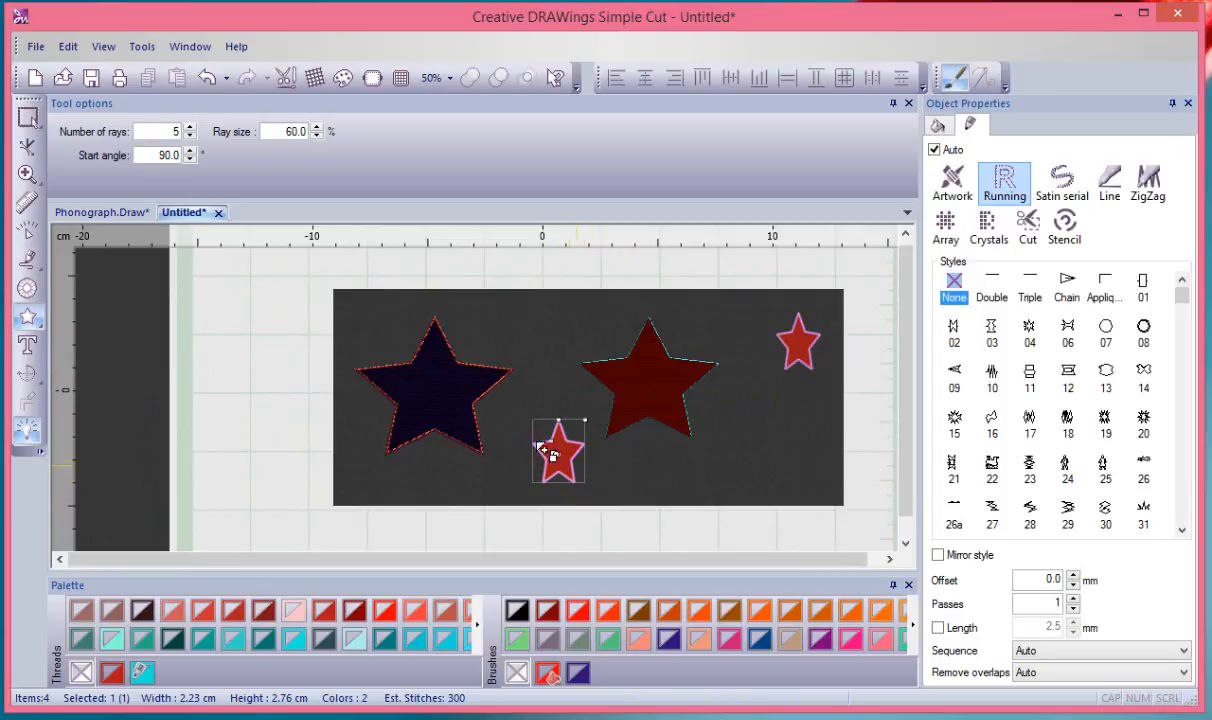
- Select the large red star and change its fill to the green brush color
{"action": "left_click", "coordinate": [27, 117]}
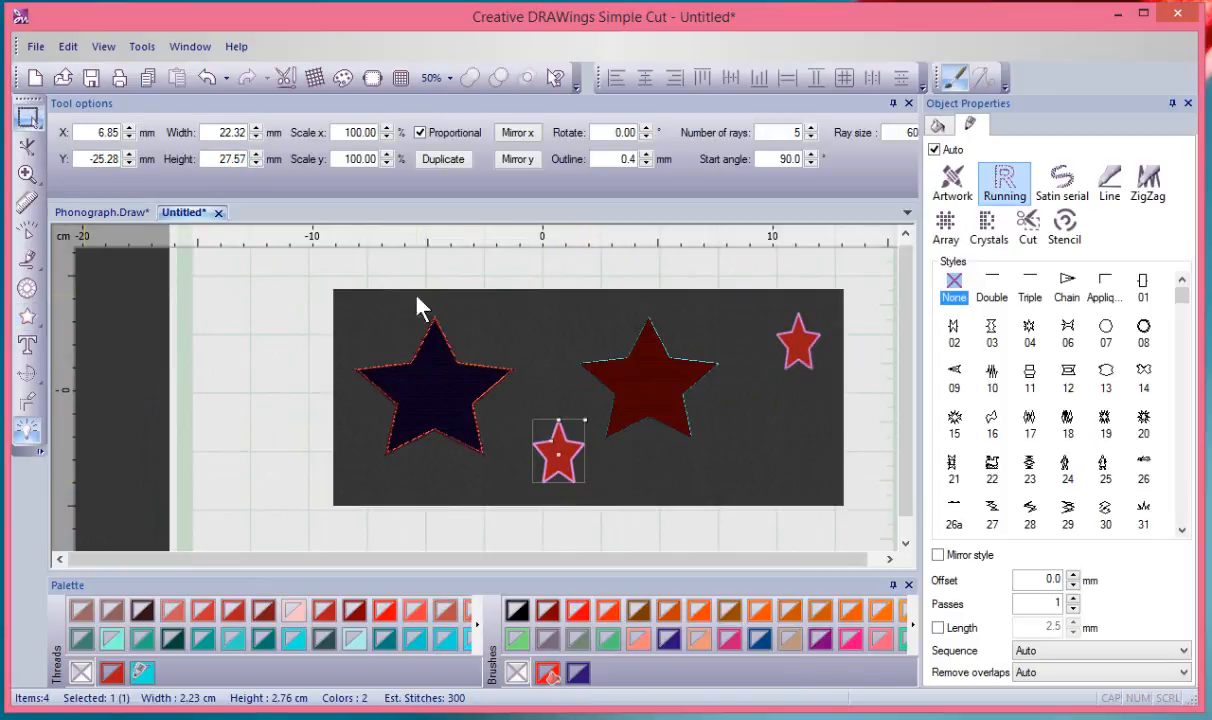
{"action": "left_click", "coordinate": [672, 355]}
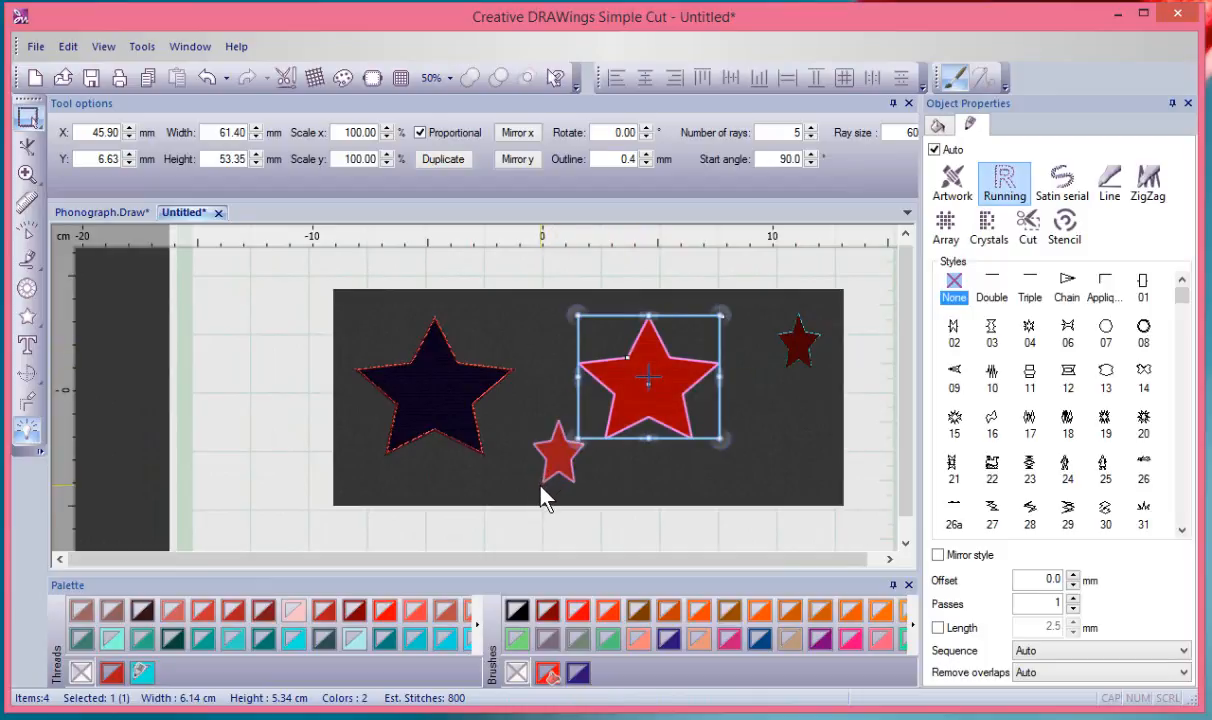
{"action": "left_click", "coordinate": [607, 640]}
- Assign a light yellow thread color to the outline of the large green star and deselect it
{"action": "left_click", "coordinate": [477, 630]}
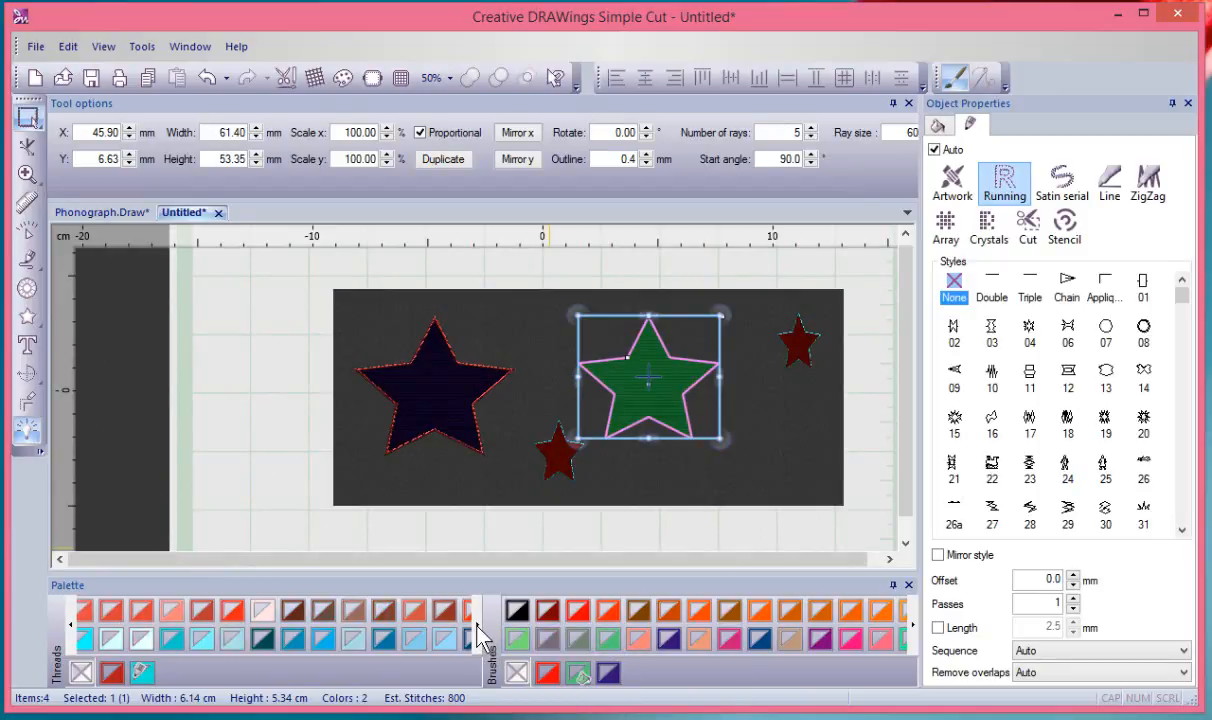
{"action": "left_click", "coordinate": [477, 630]}
{"action": "left_click", "coordinate": [477, 630]}
{"action": "left_click", "coordinate": [477, 630]}
{"action": "left_click", "coordinate": [477, 630]}
{"action": "left_click", "coordinate": [477, 630]}
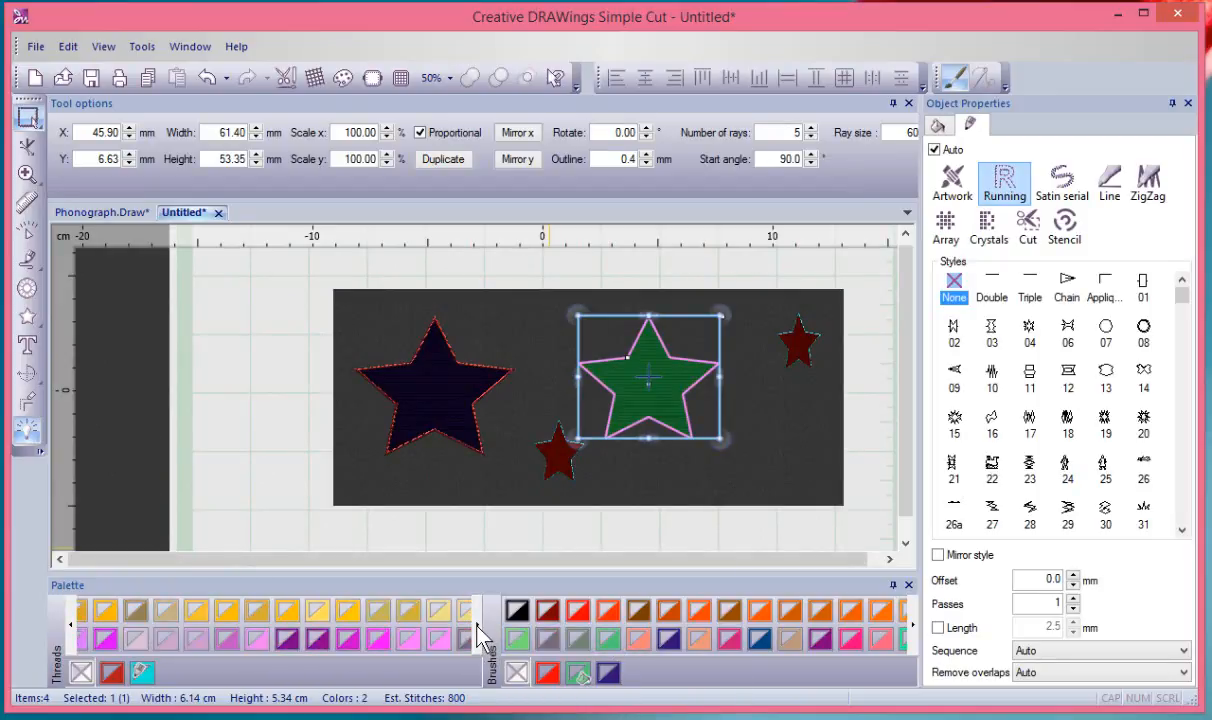
{"action": "left_click", "coordinate": [314, 611]}
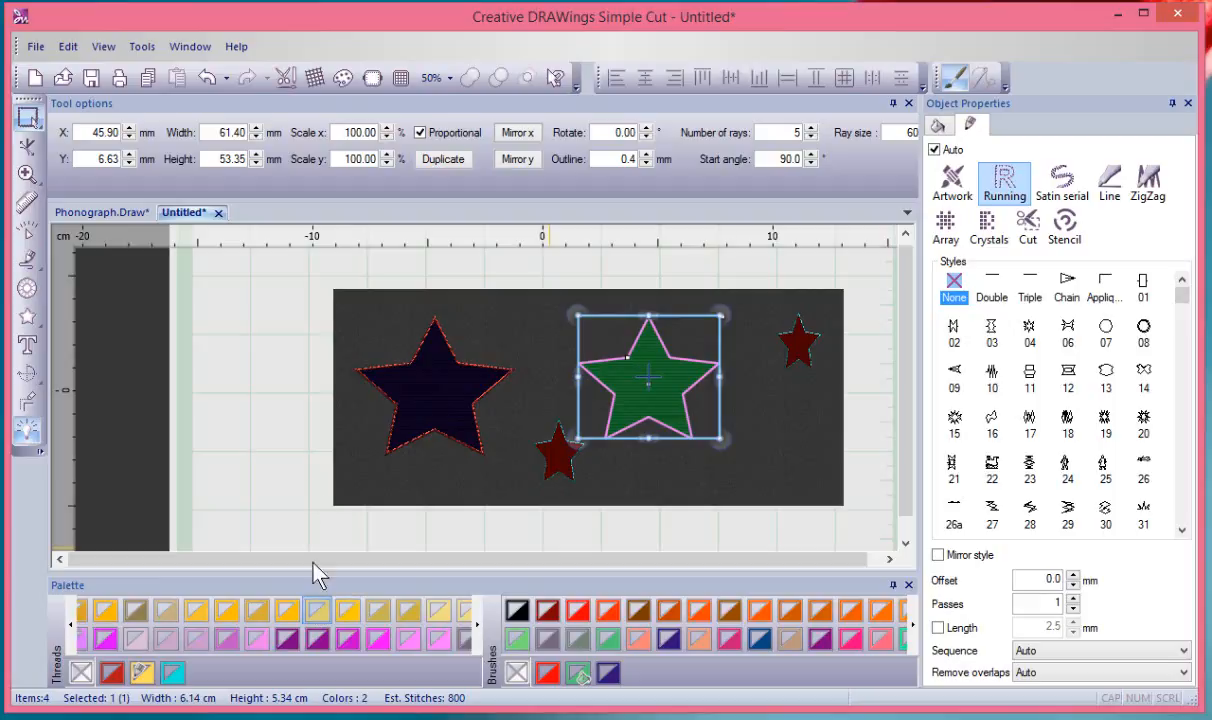
{"action": "left_click", "coordinate": [277, 352]}
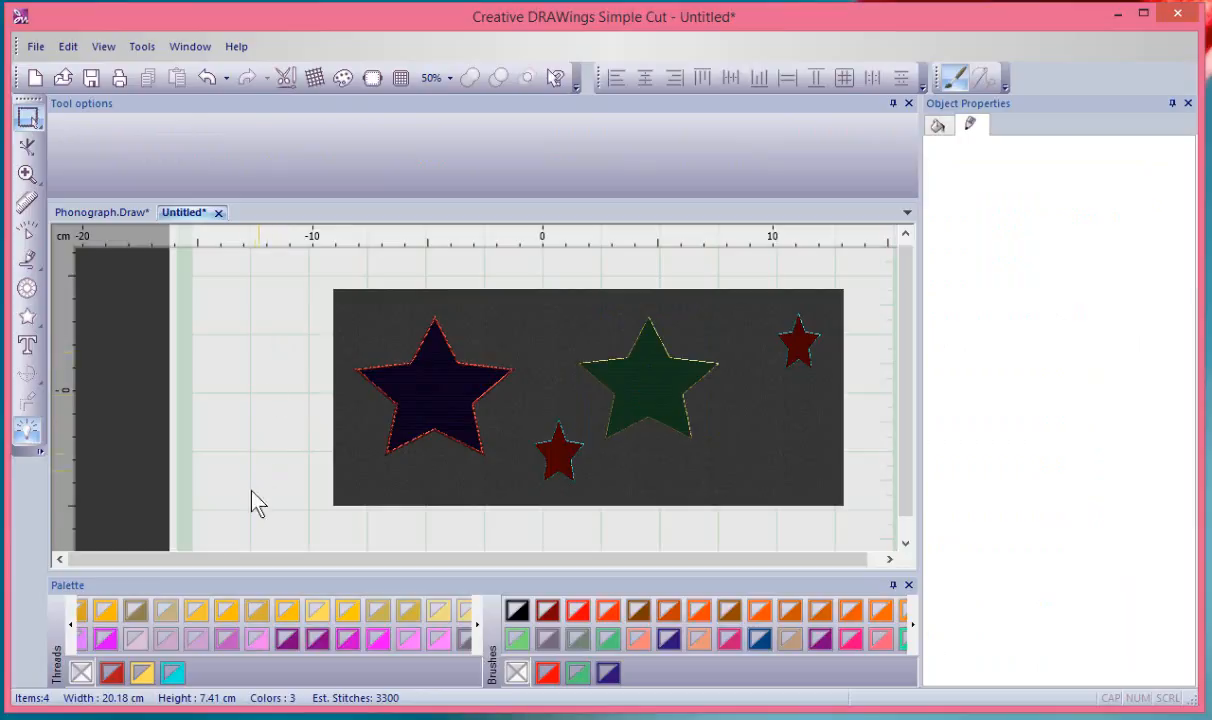
- Make the magenta thread color the default pen color for new graphic objects in this design only
{"action": "right_click", "coordinate": [360, 648]}
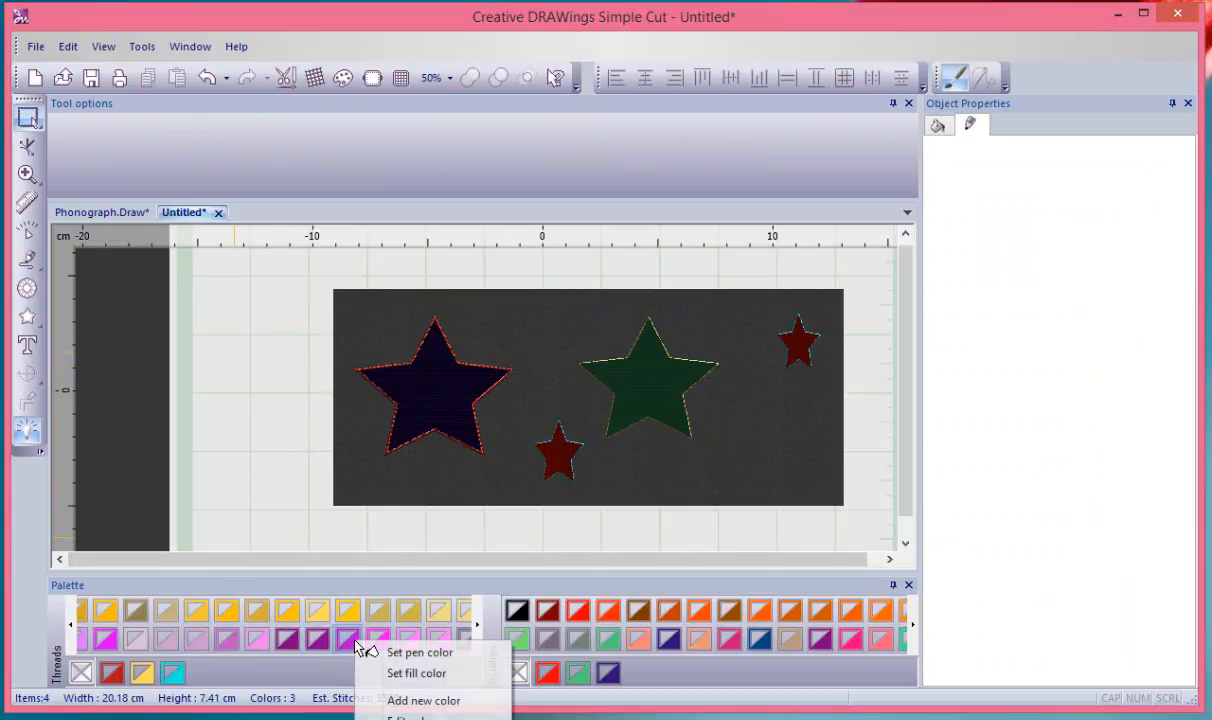
{"action": "left_click", "coordinate": [418, 653]}
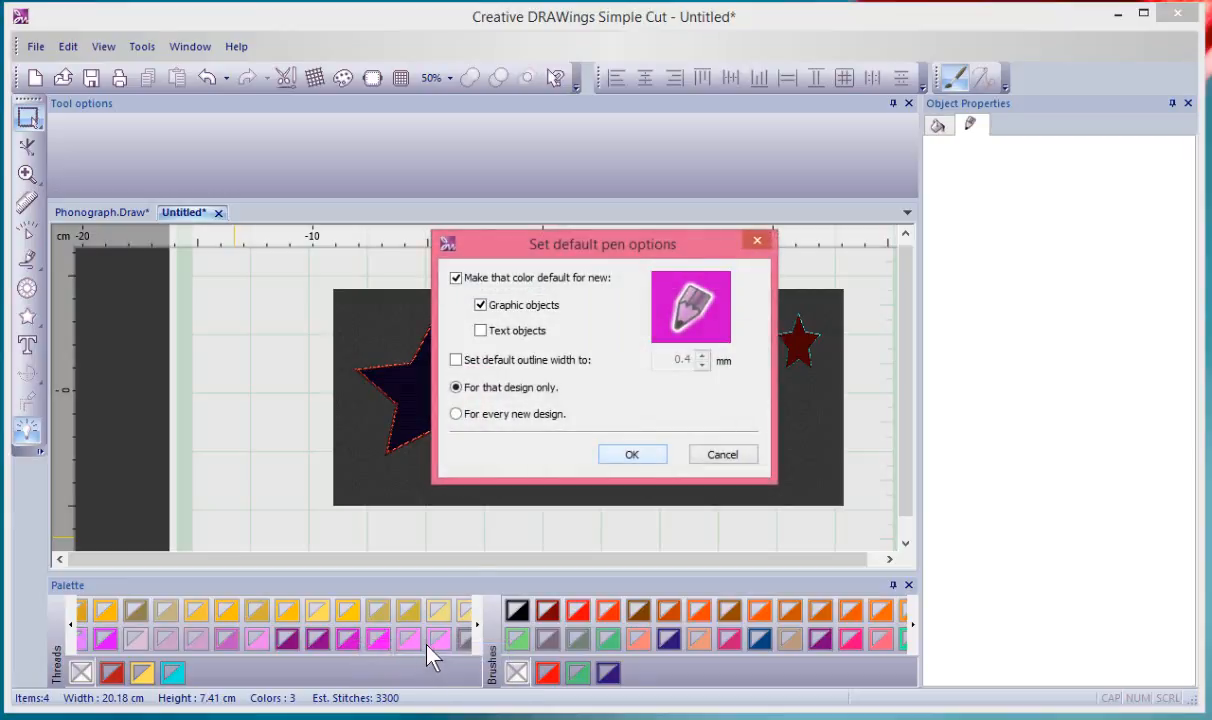
{"action": "left_click", "coordinate": [633, 455]}
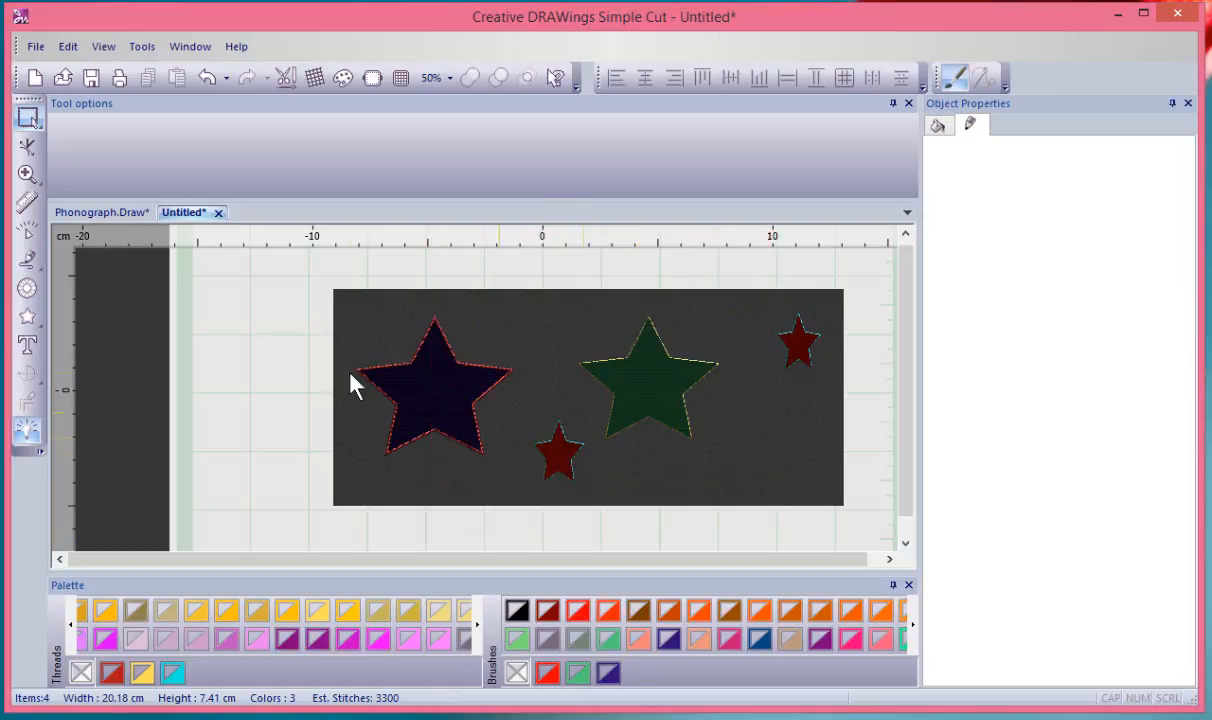
- Draw a five-ray star about 4.23 cm wide and 4.40 cm high to the left of the dark blue star and deselect it
{"action": "left_click", "coordinate": [28, 318]}
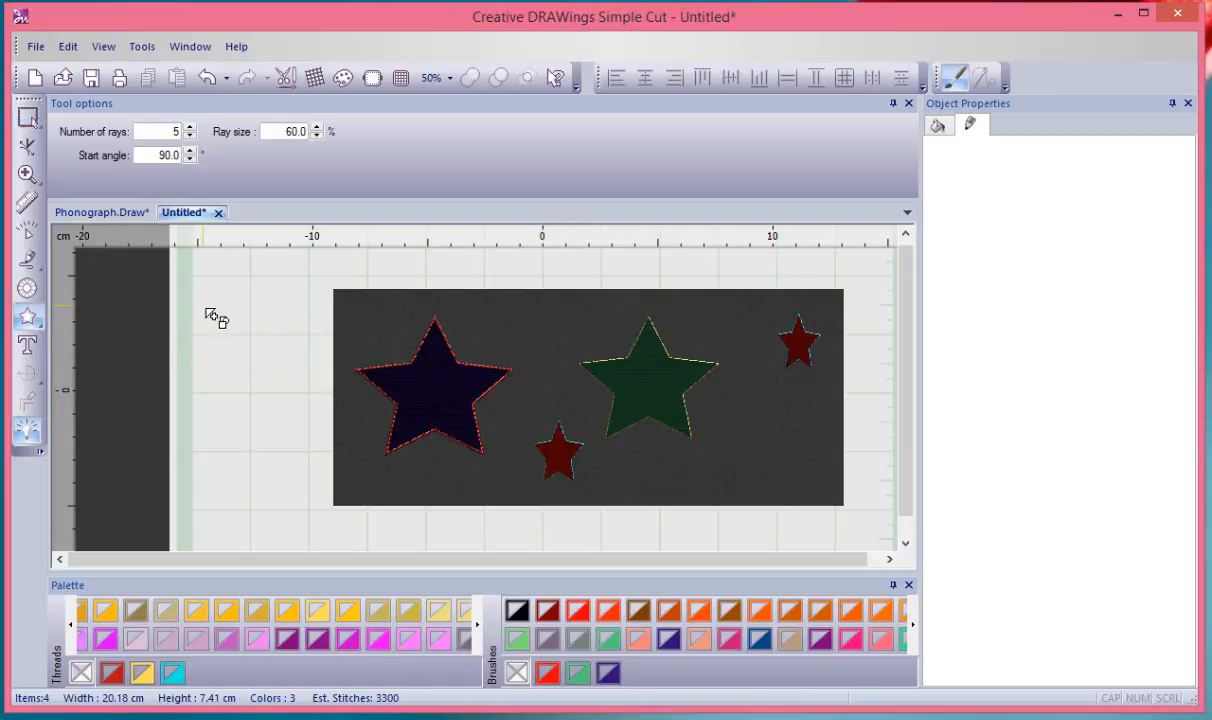
{"action": "left_click_drag", "start_coordinate": [204, 300], "coordinate": [315, 420]}
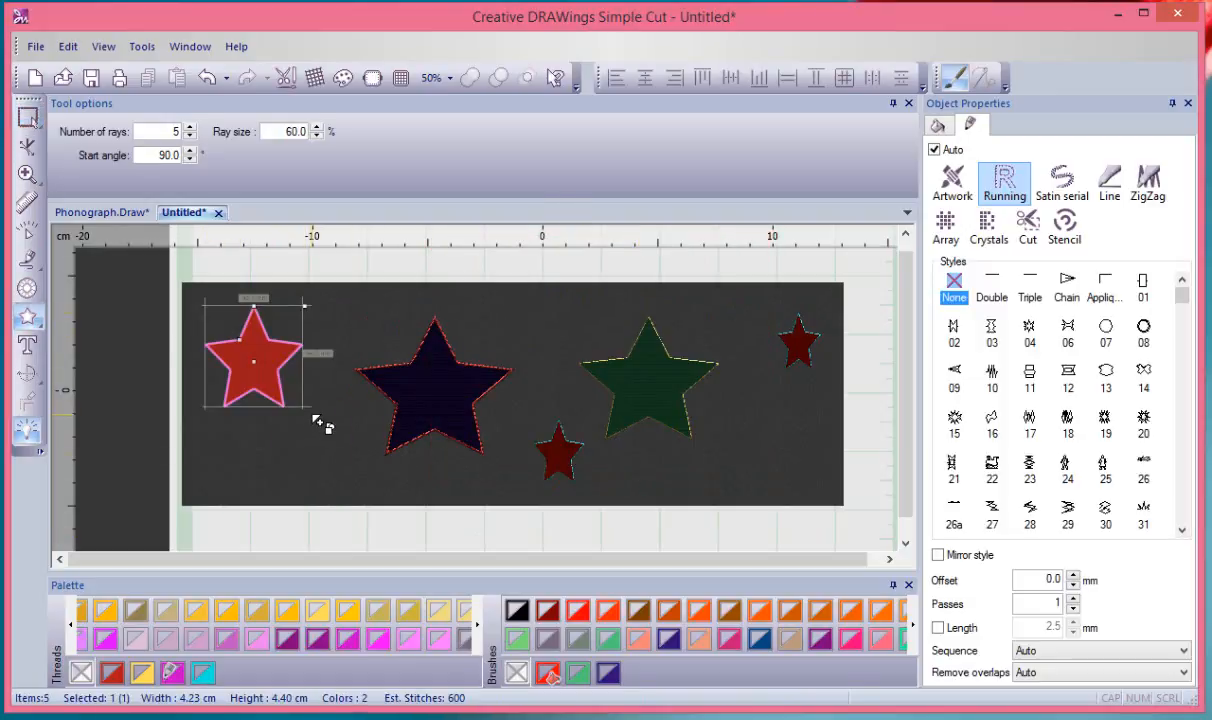
{"action": "key", "text": "Escape"}
{"action": "left_click", "coordinate": [320, 528]}
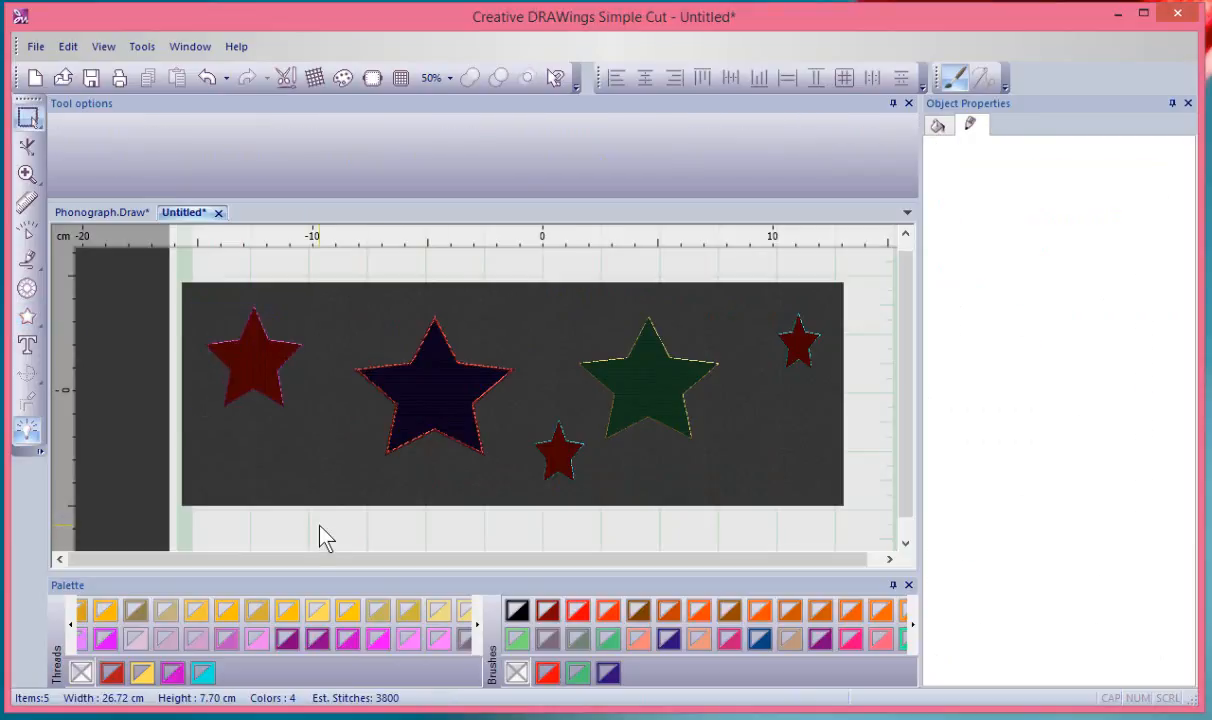